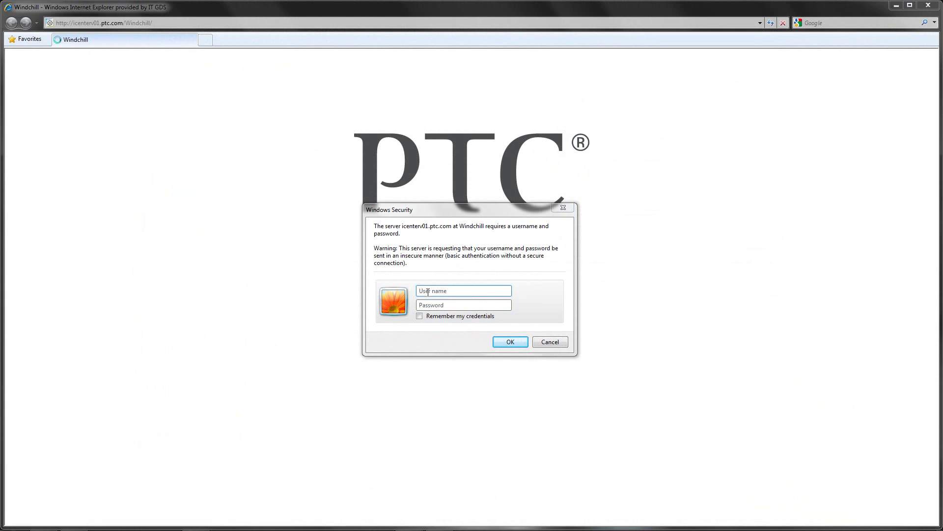
Sign in with the user's credentials and search Windchill for *jack*
left_click(428, 292)
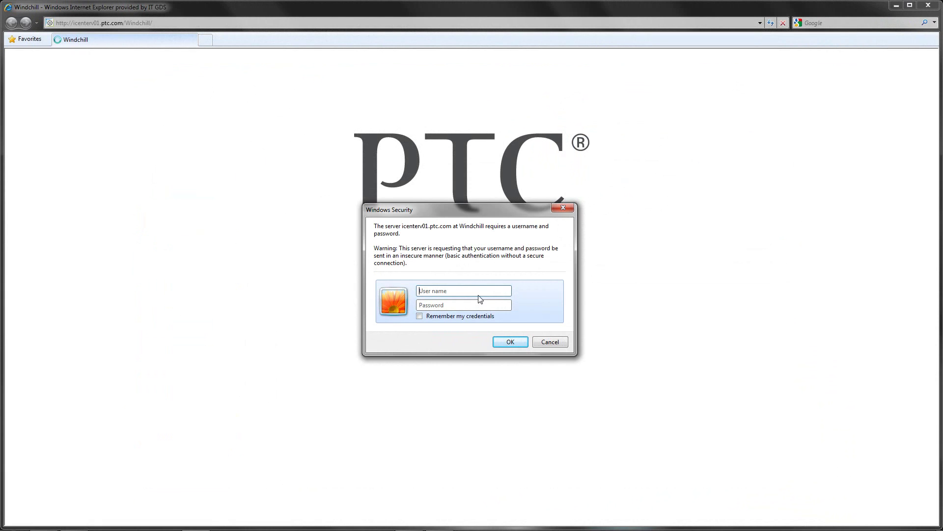
type("kenny***")
left_click(510, 342)
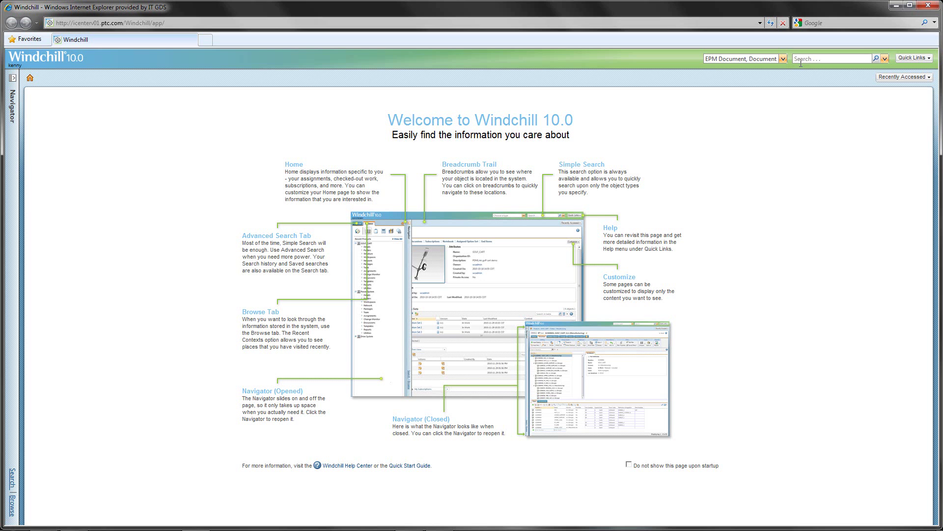
left_click(805, 60)
type("*jack*")
key("Return")
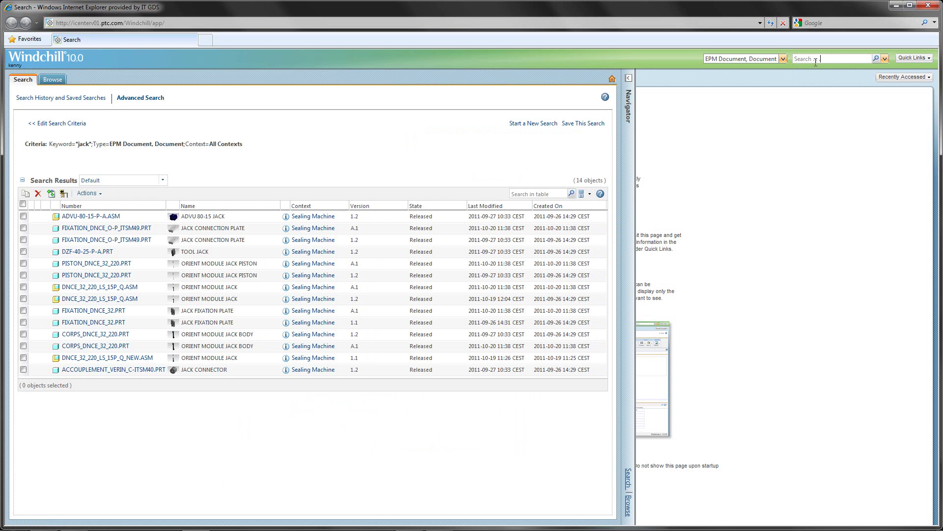
From DNCE_32_220_LS_15P_Q.ASM, open its Where Used pocket orientation module assembly in Creo View
left_click(175, 290)
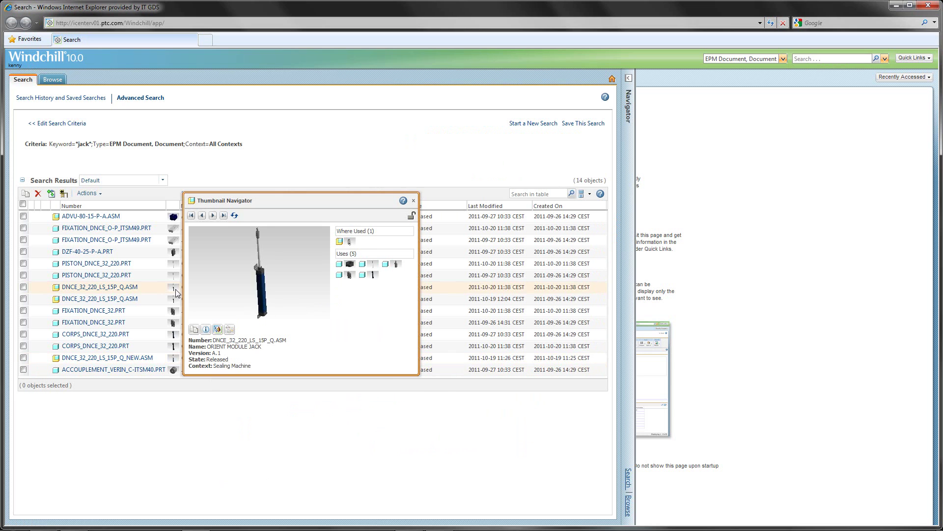
left_click(253, 287)
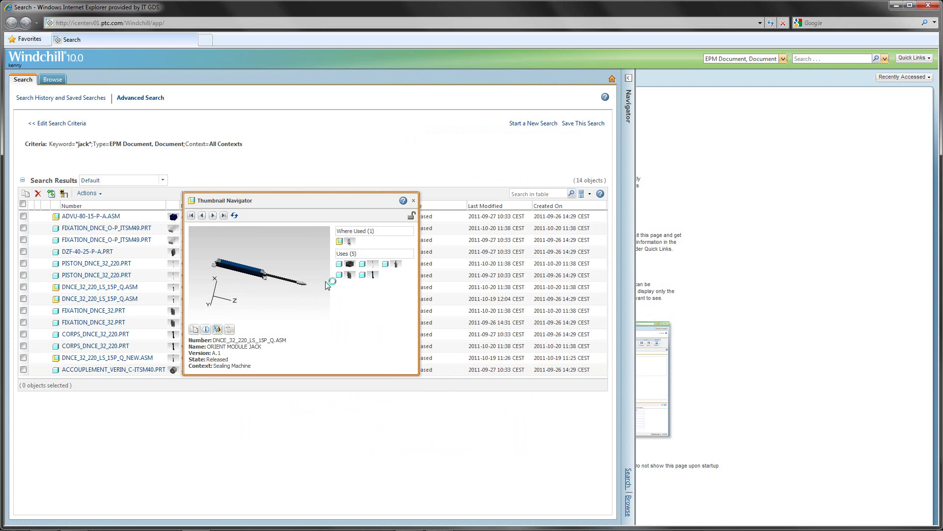
left_click(349, 243)
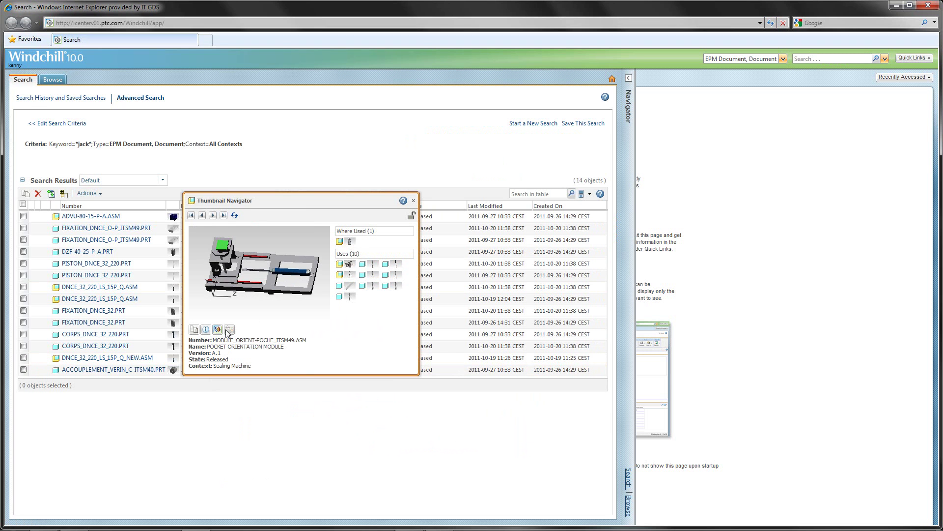
left_click(217, 329)
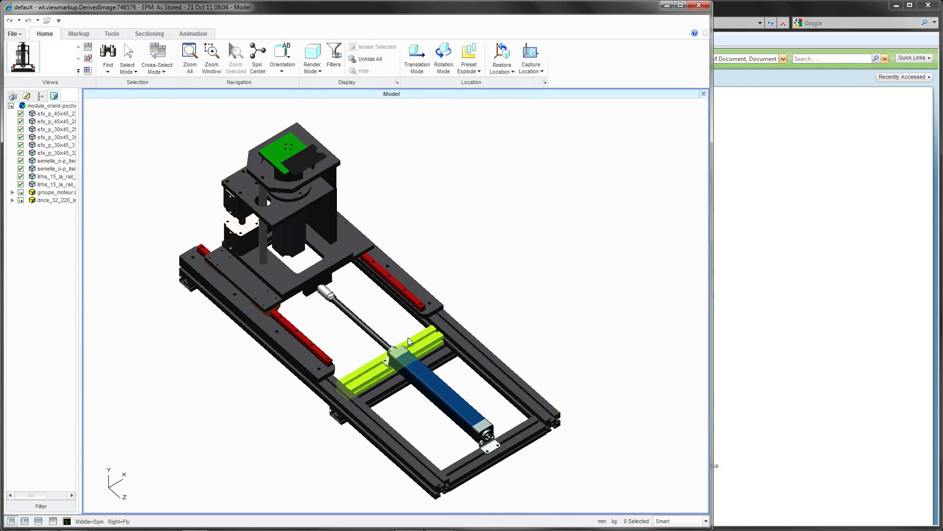
Measure the piston rod's diameter (16.00 mm) and reposition the label
left_click(79, 35)
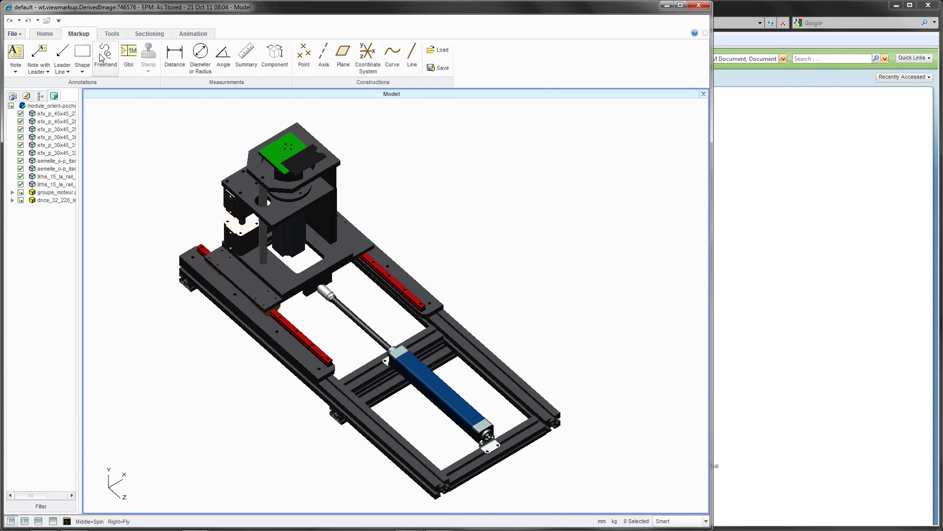
left_click(200, 52)
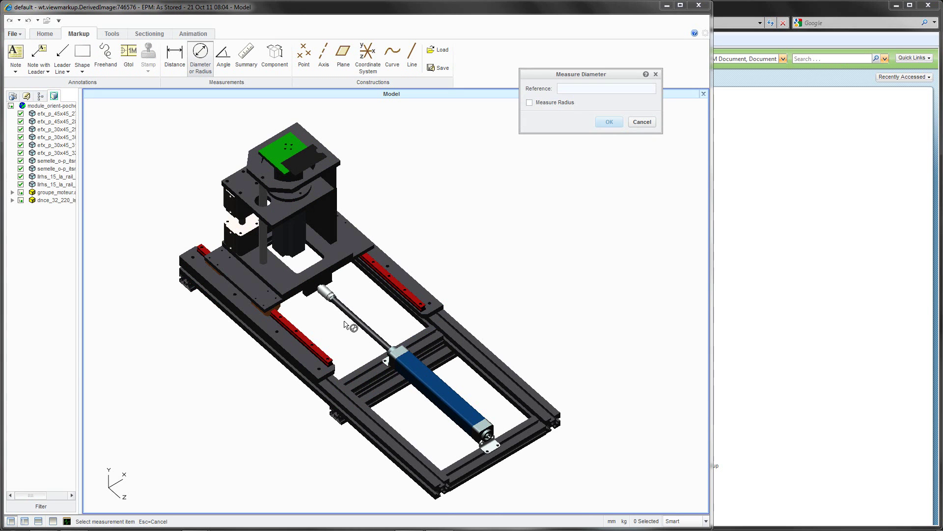
left_click(355, 325)
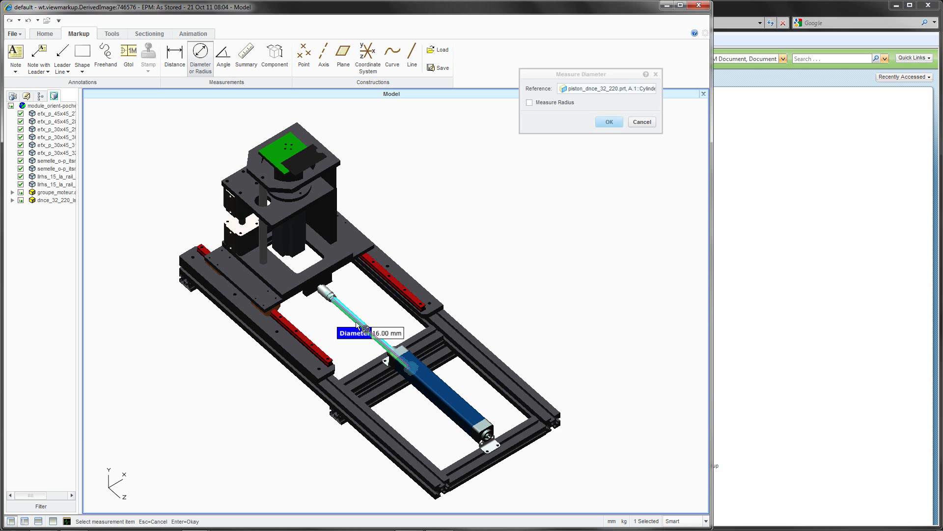
left_click(608, 122)
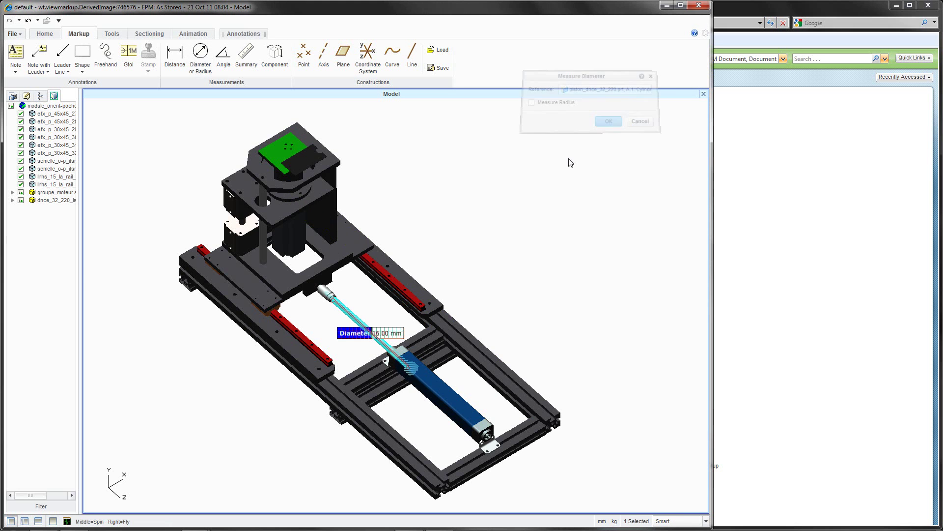
left_click_drag(362, 333, 317, 326)
Add a component info panel for corps_dnce_32_220.prt and place it beside the cylinder
left_click(429, 387)
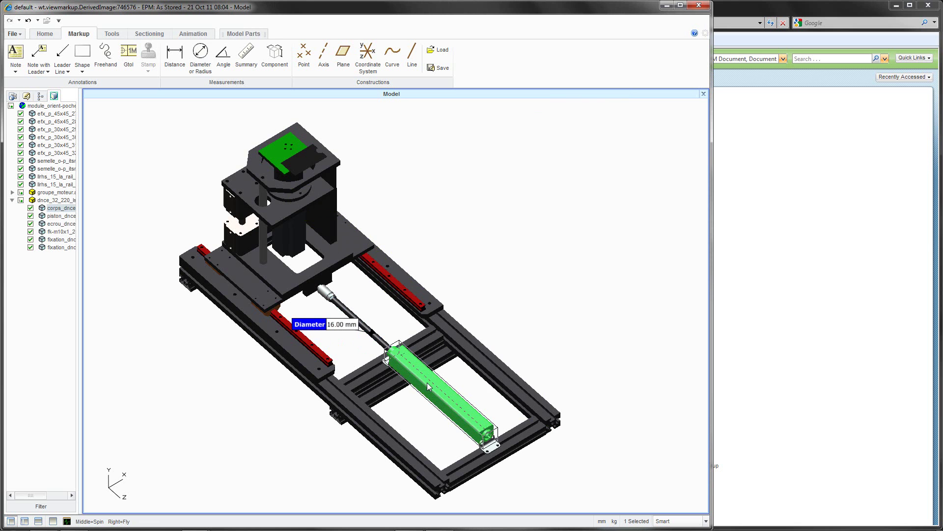
left_click(275, 56)
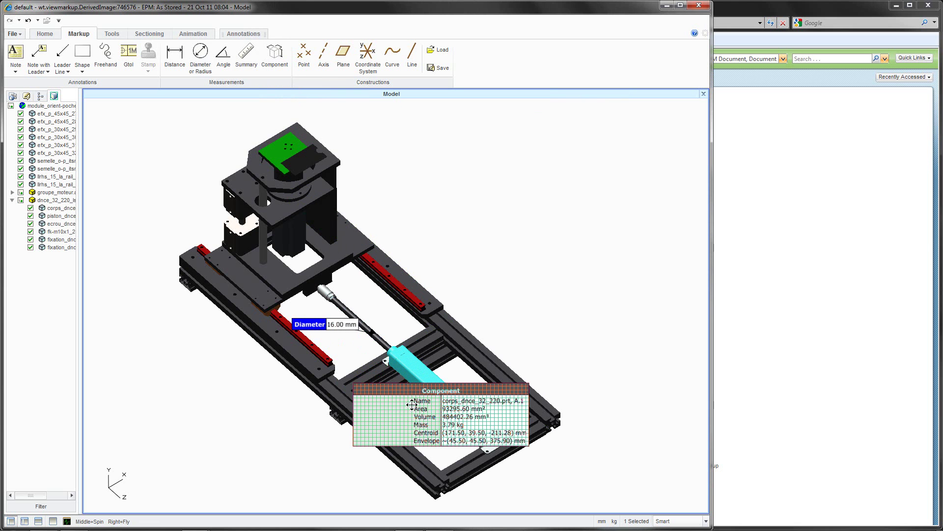
left_click_drag(412, 404, 566, 301)
left_click(550, 270)
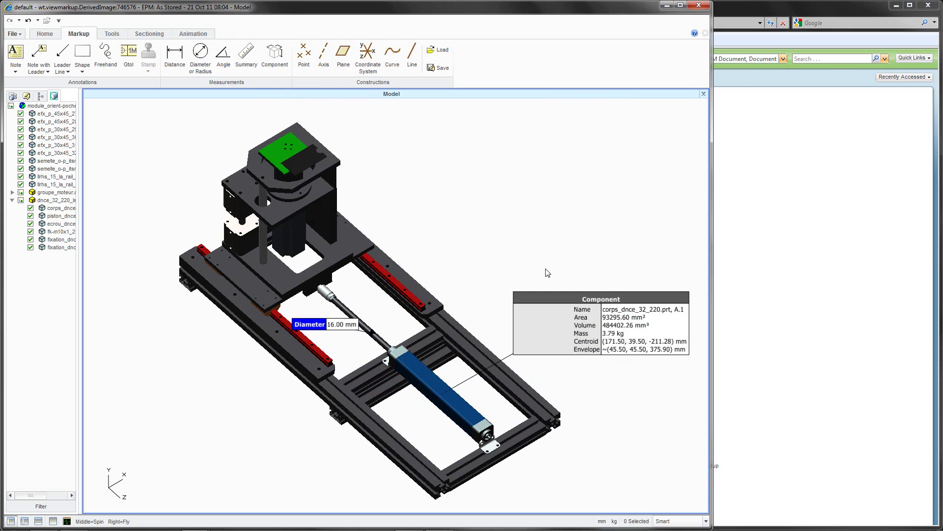
Attach a leader note 'cylinder is to weak' to the cylinder
left_click(44, 59)
left_click(412, 358)
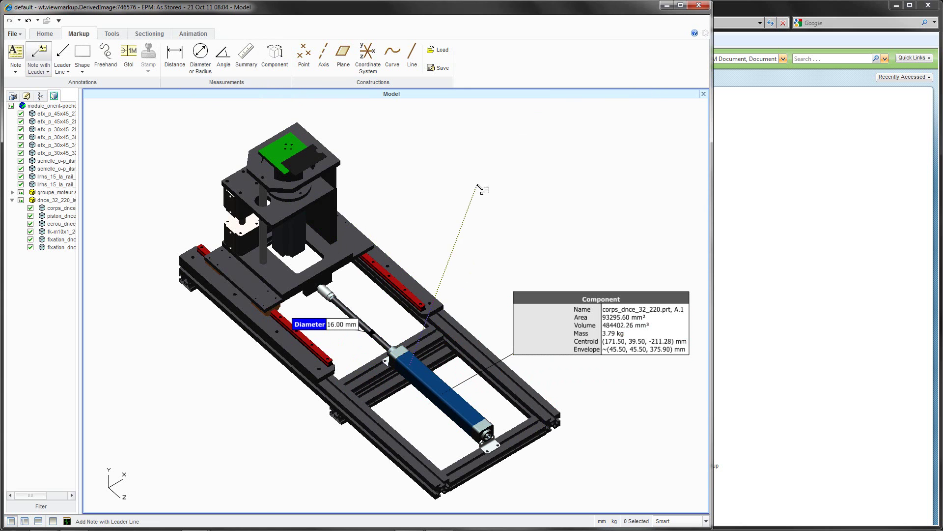
left_click(478, 186)
type("cylinder is to weak")
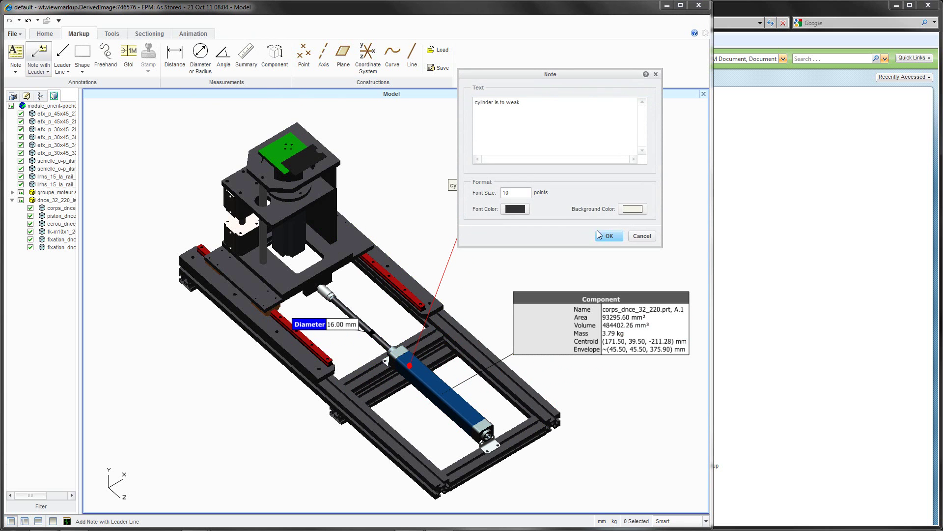
left_click(608, 236)
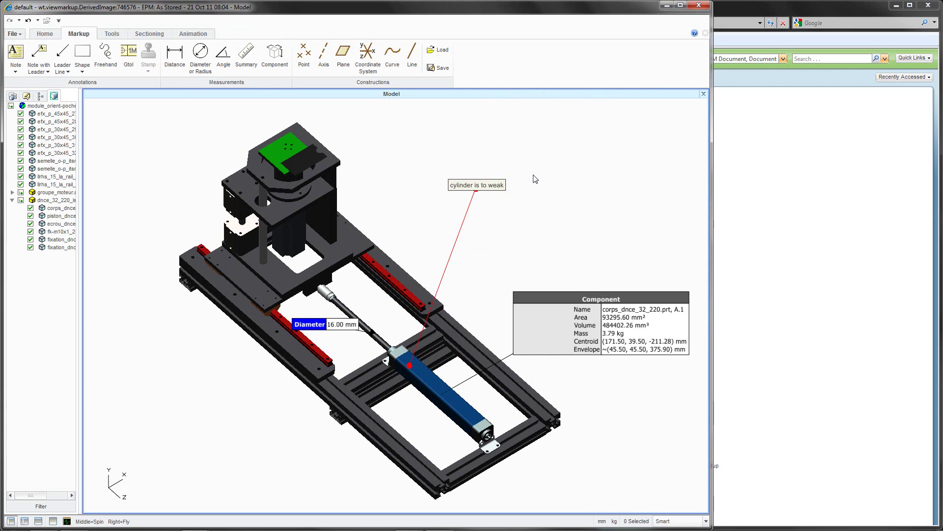
Save the markups as annotation set 'cylinder problem'
left_click(13, 33)
left_click(49, 98)
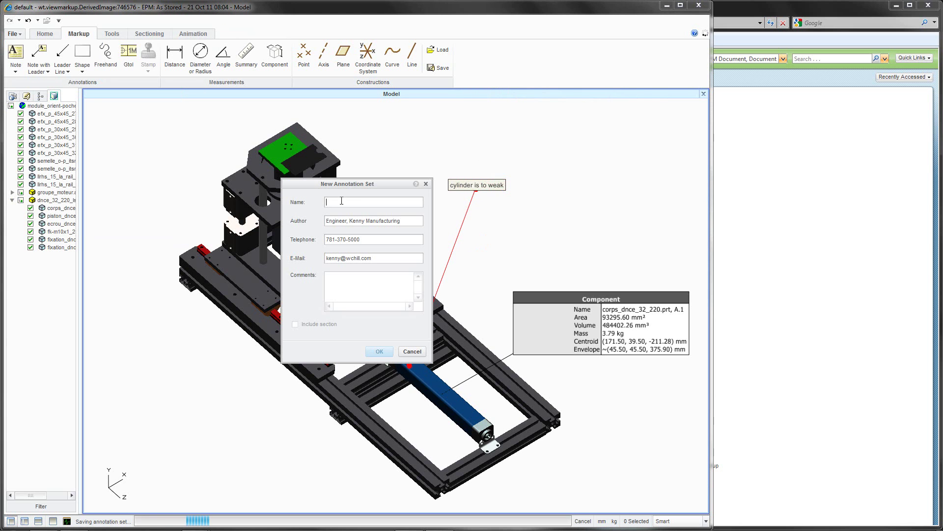
type("cylinder problem")
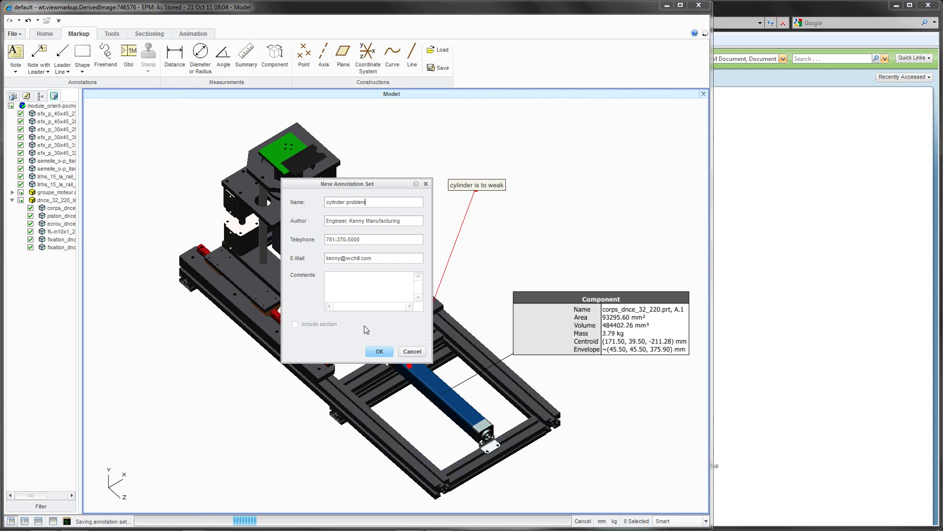
left_click(379, 351)
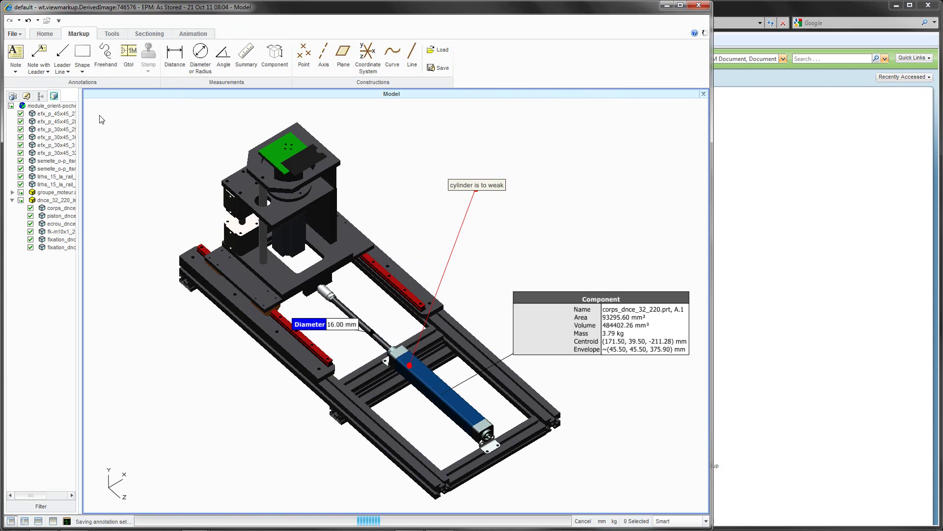
left_click(13, 34)
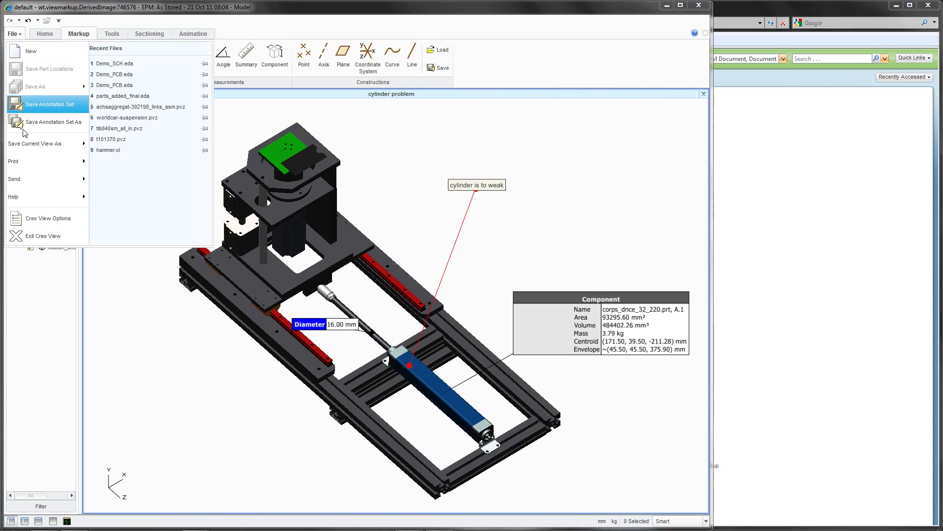
Back in Windchill, copy the assembly's 'cylinder problem' annotation set from its Content tab
left_click(31, 236)
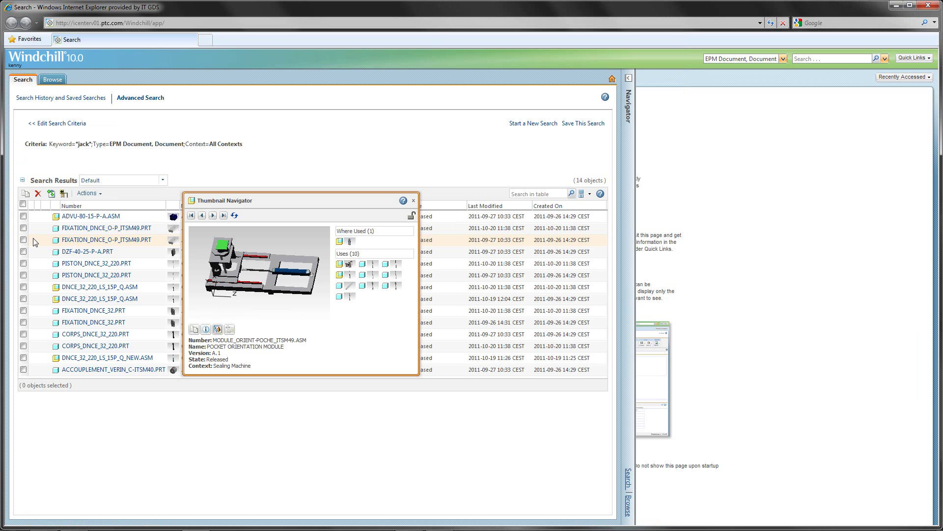
left_click(206, 331)
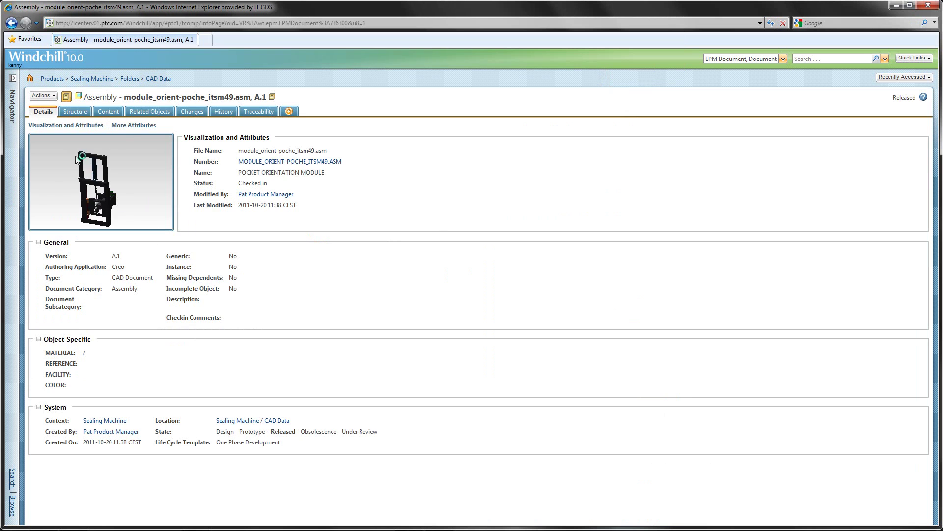
left_click(108, 111)
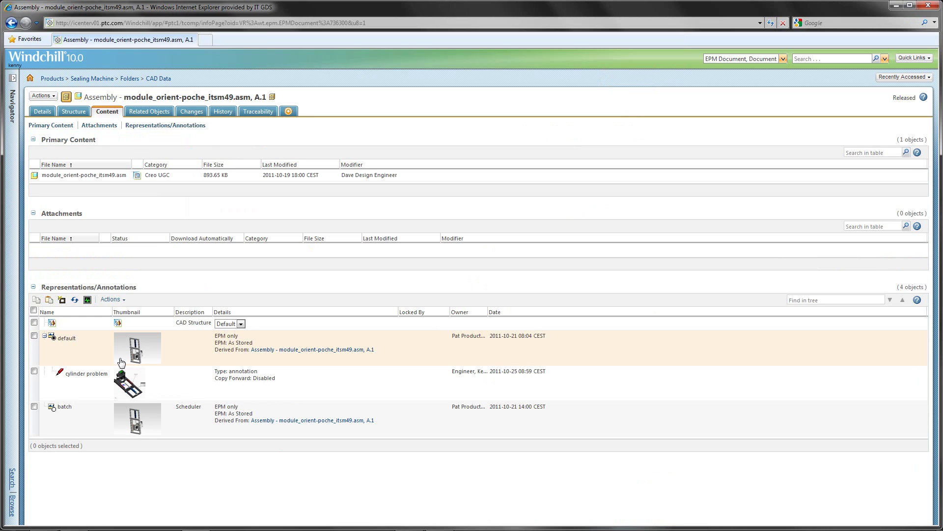
left_click(34, 371)
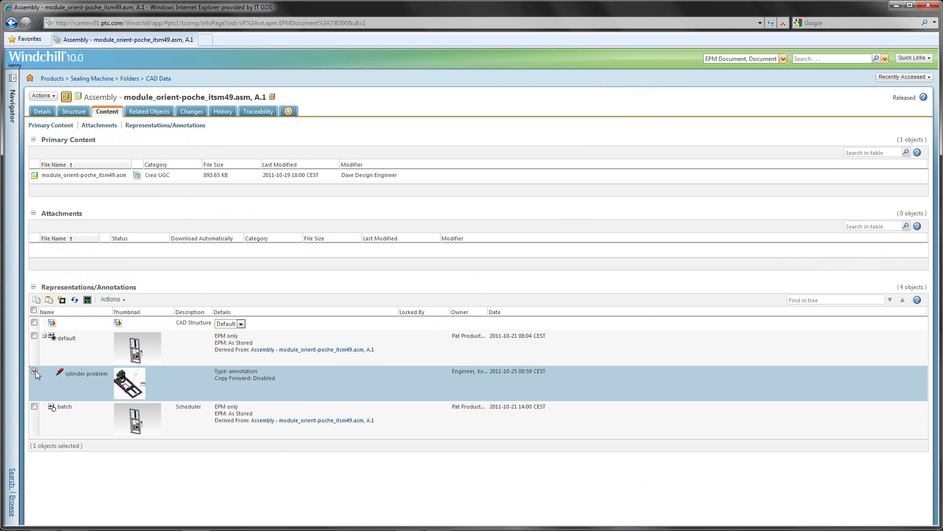
left_click(36, 300)
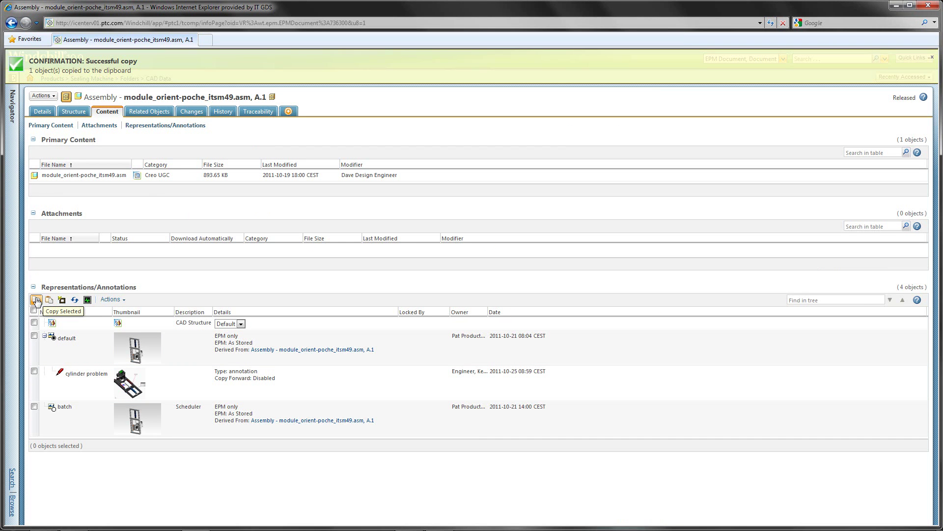
left_click(52, 96)
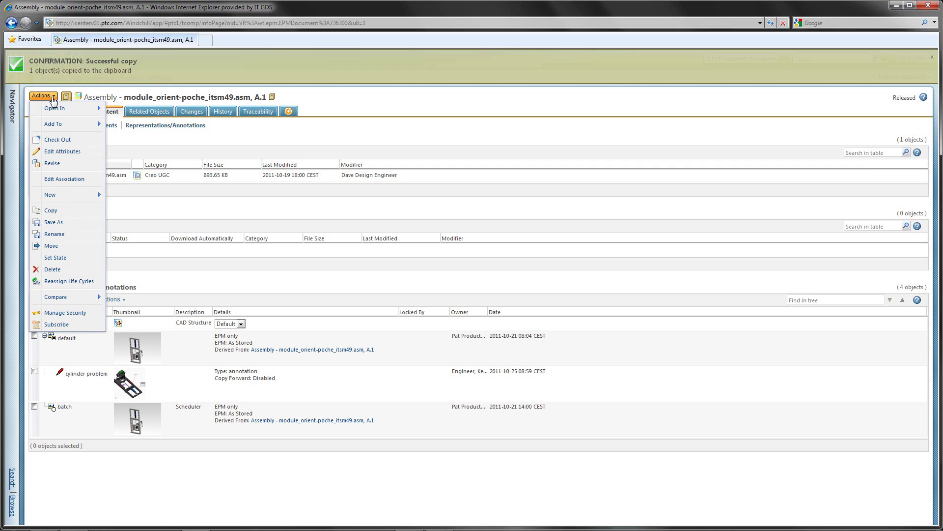
Start a new problem report with the pasted name and requester Field Service
mouse_move(54, 196)
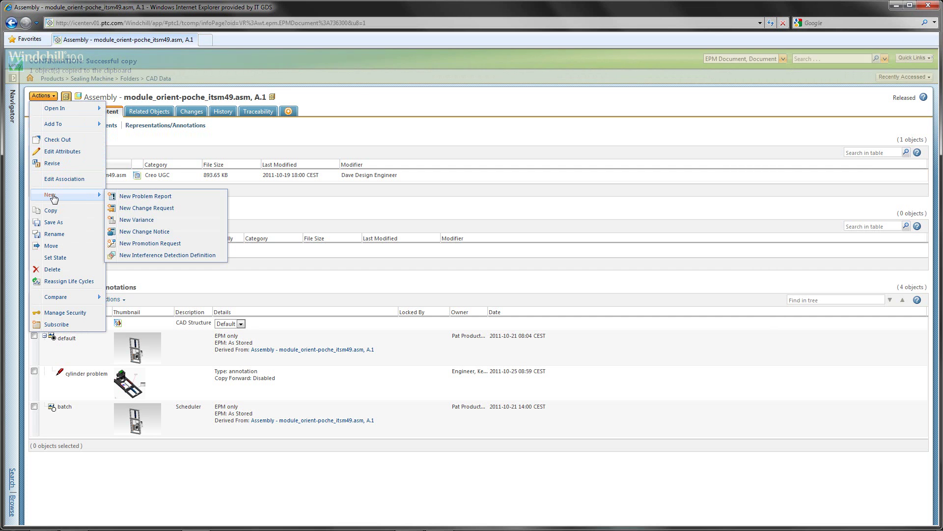
left_click(142, 196)
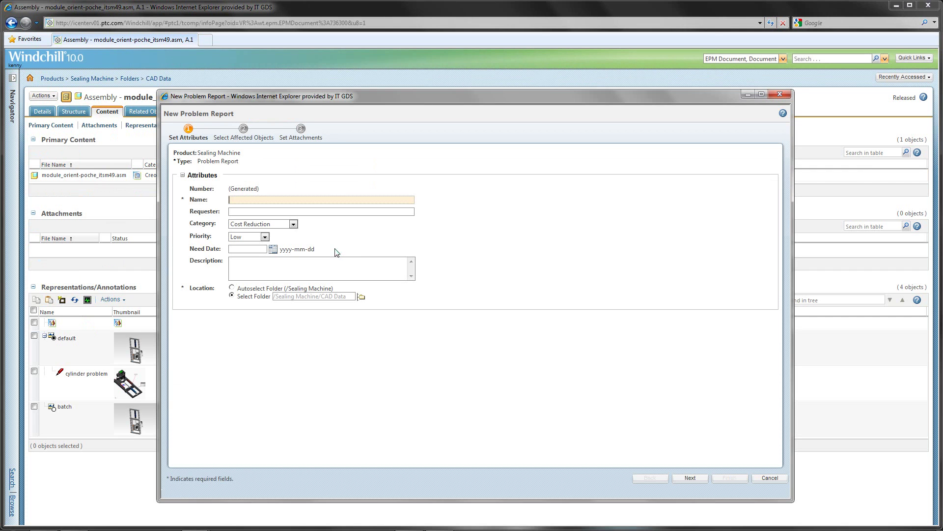
key("ctrl+v")
left_click(310, 211)
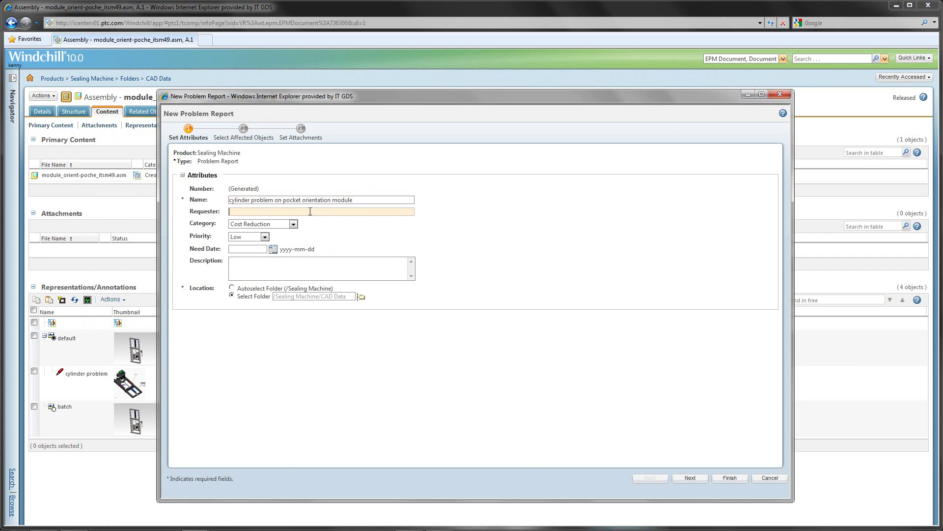
type("Field Service")
Set category Design Issue, priority High, describe 'cylinder seems to be to…', and continue
left_click(293, 223)
left_click(255, 259)
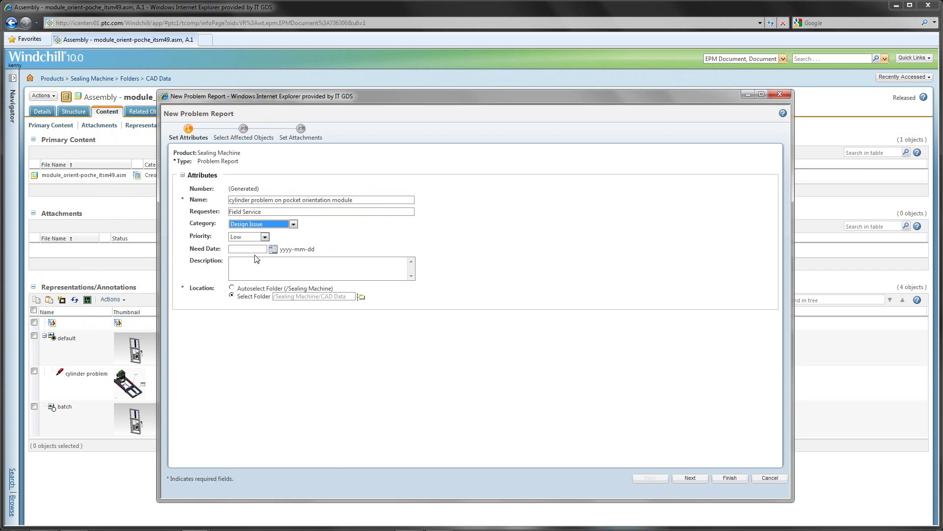
left_click(264, 238)
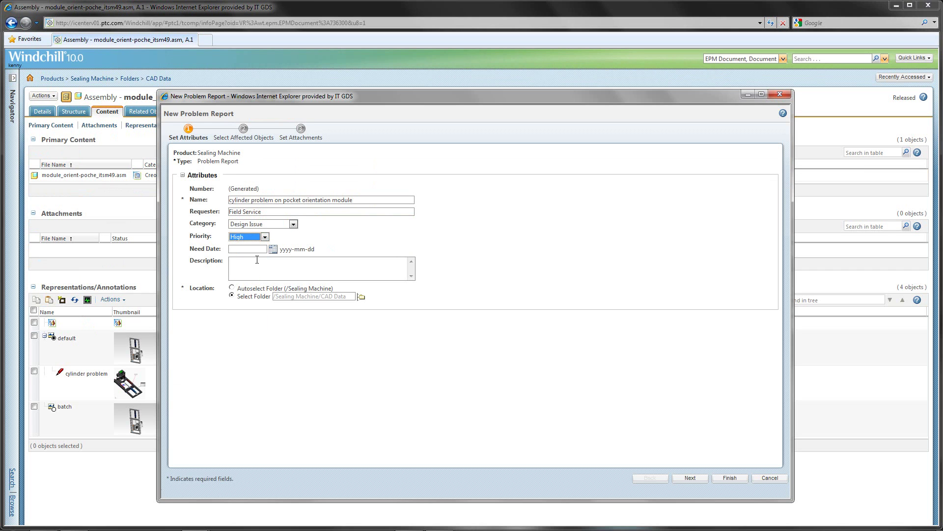
left_click(255, 269)
type("cylinder seems to be to weak")
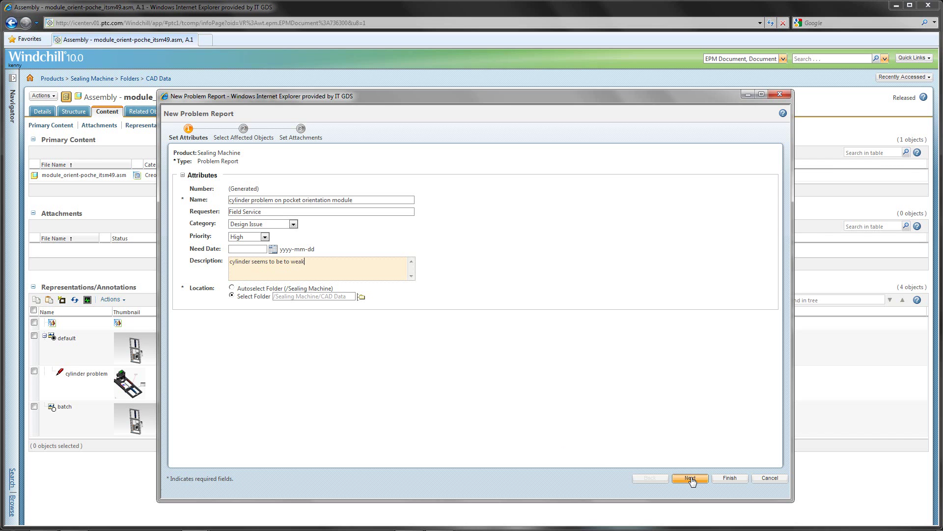
left_click(691, 477)
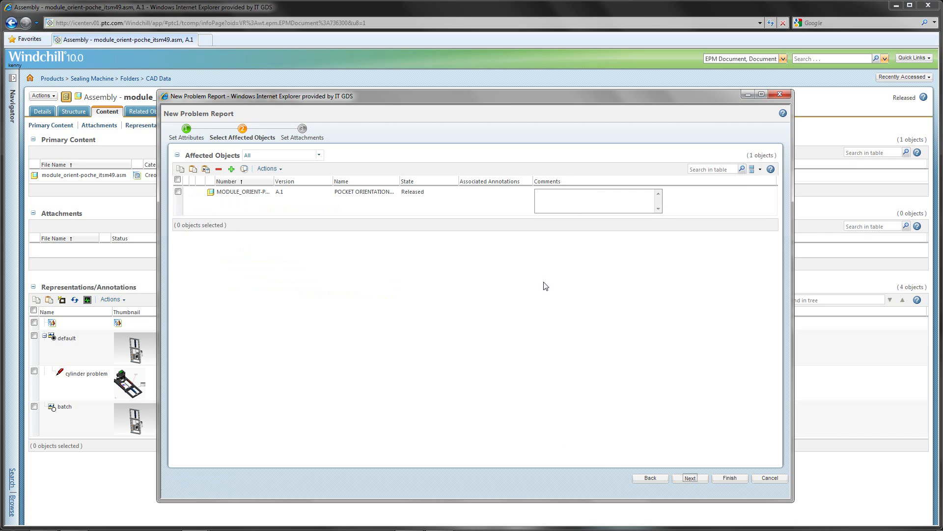
Paste the 'cylinder problem' annotation onto the affected pocket orientation module assembly
right_click(498, 192)
left_click(511, 198)
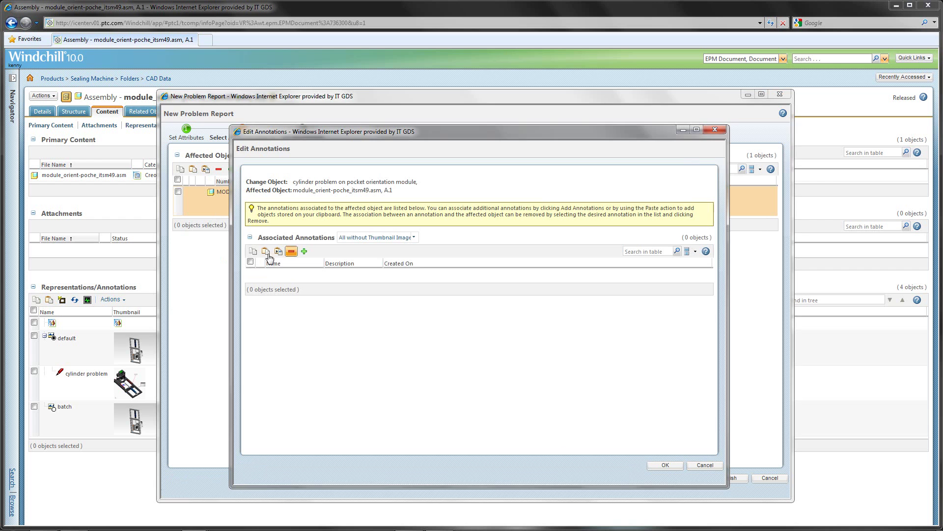
left_click(265, 251)
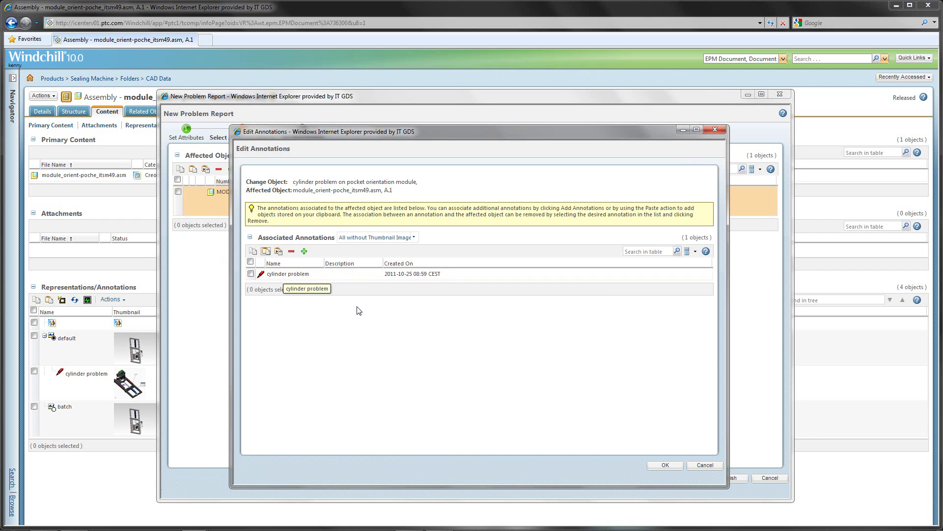
left_click(666, 467)
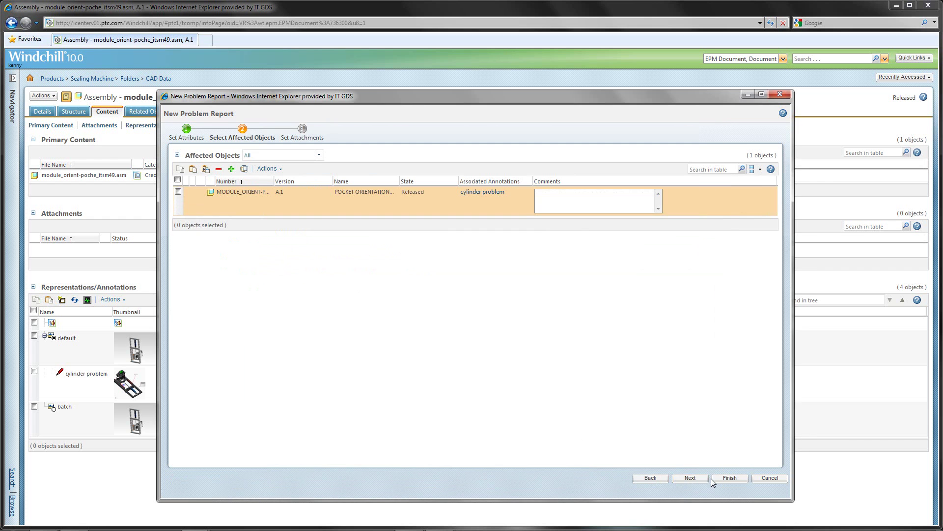
left_click(683, 478)
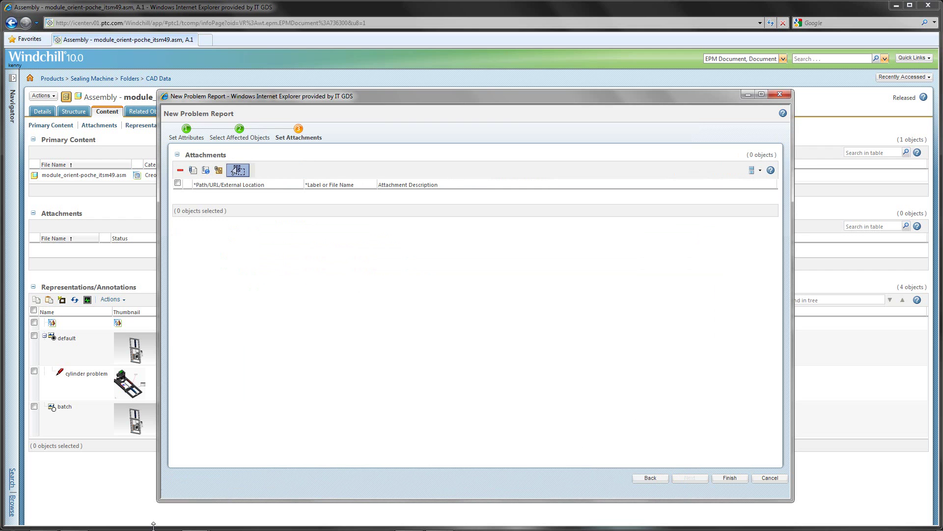
Attach 'problem cylinder too weak.docx', finish, and submit the problem report now
left_click(74, 527)
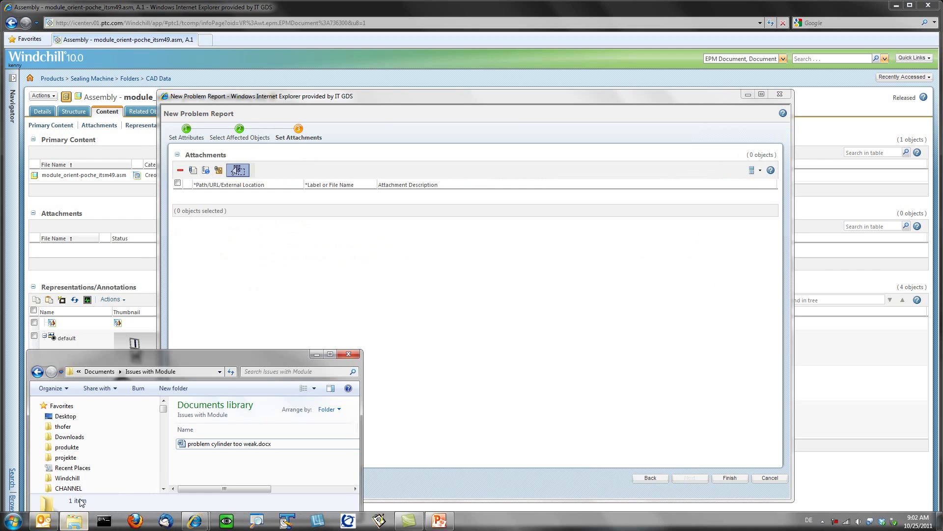
left_click_drag(181, 444, 238, 170)
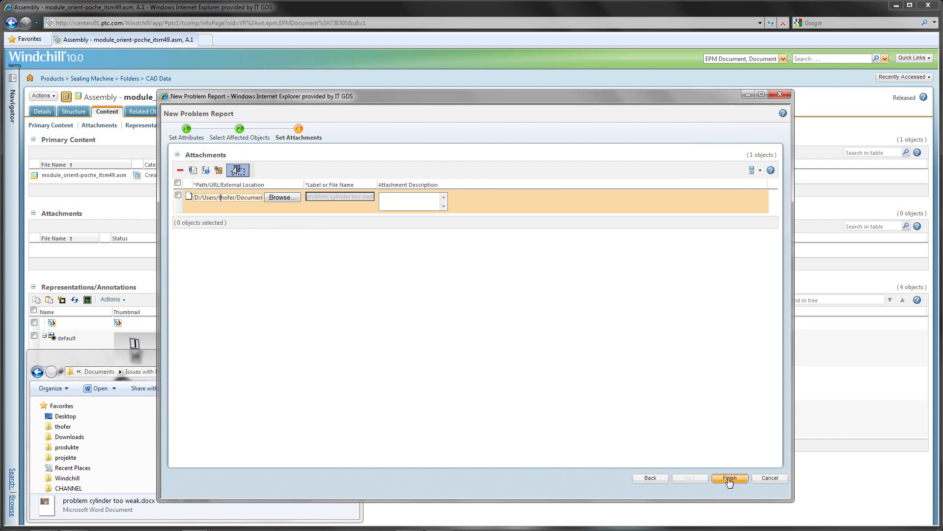
left_click(729, 478)
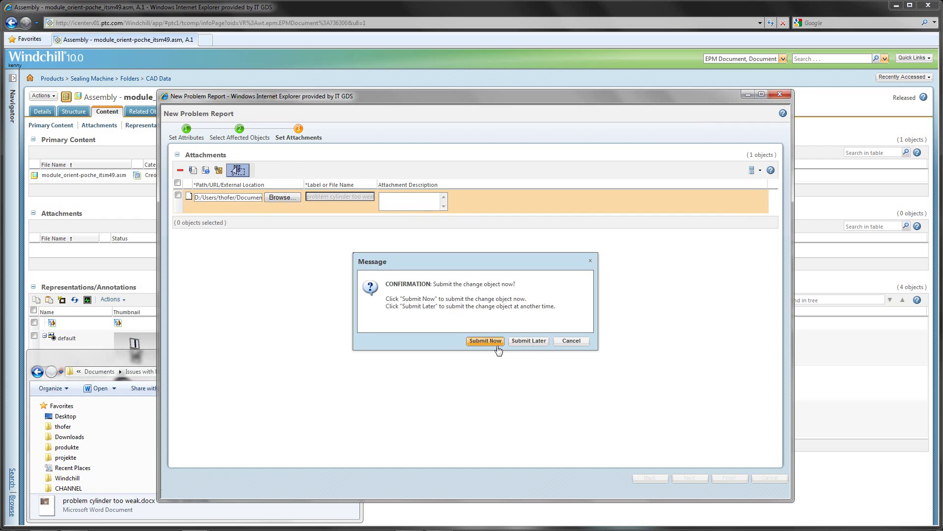
left_click(486, 341)
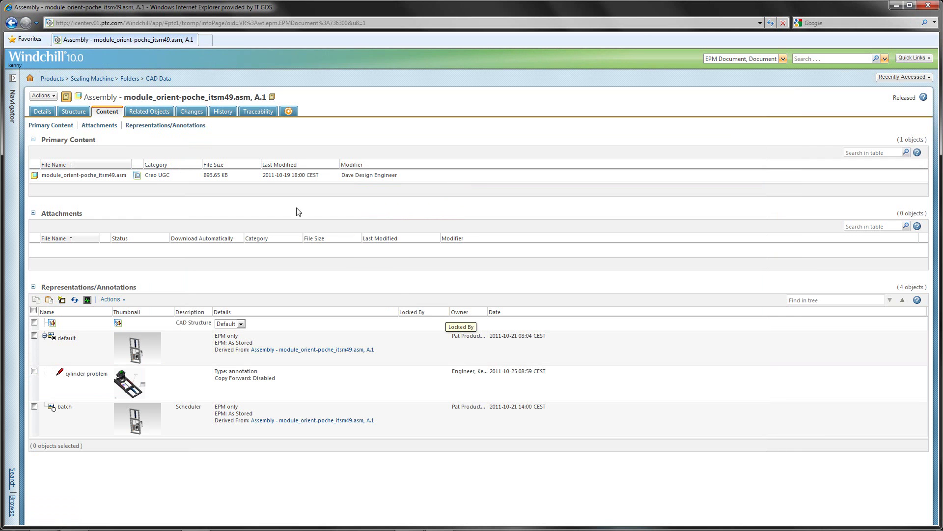
Show the assembly's Changes, listing the new problem report under review
left_click(192, 113)
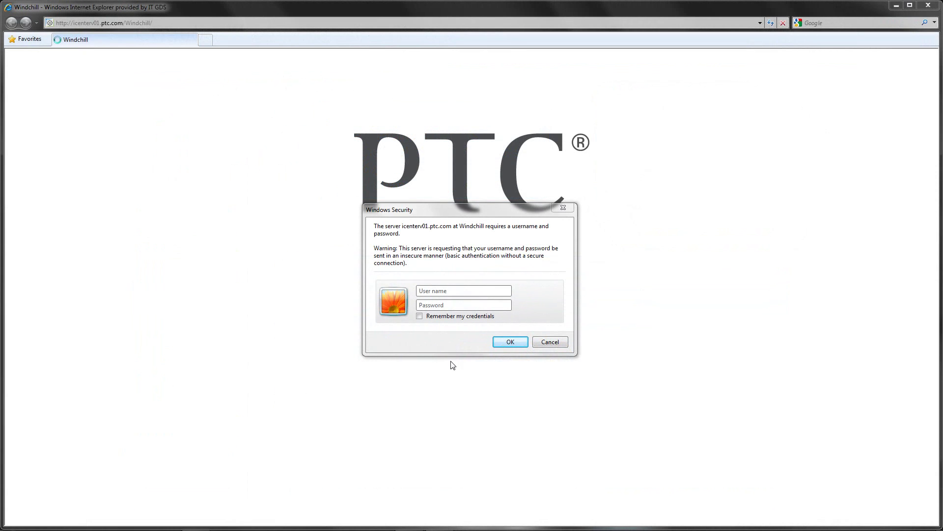
Log in with the reviewer's user name and password, then open Analyze Problem Report from Home
left_click(438, 291)
type("charly")
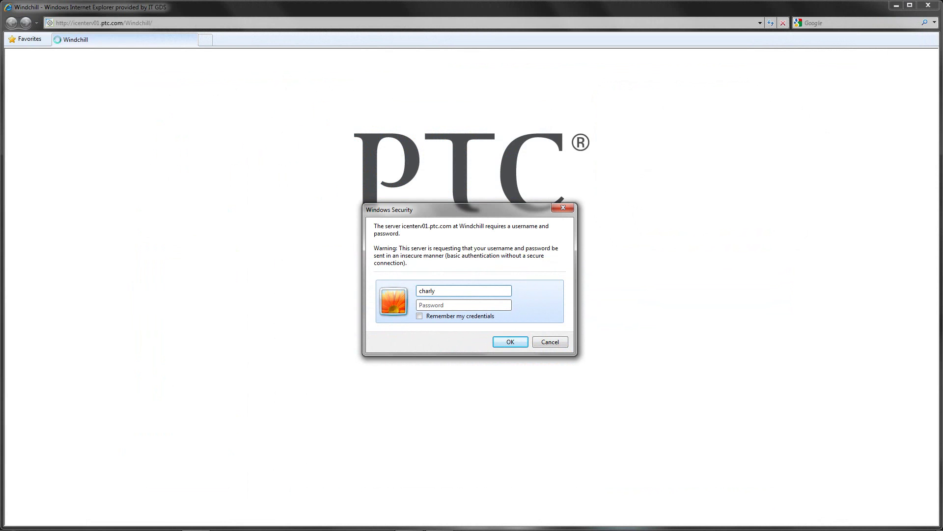
key("Tab")
type("••")
key("Return")
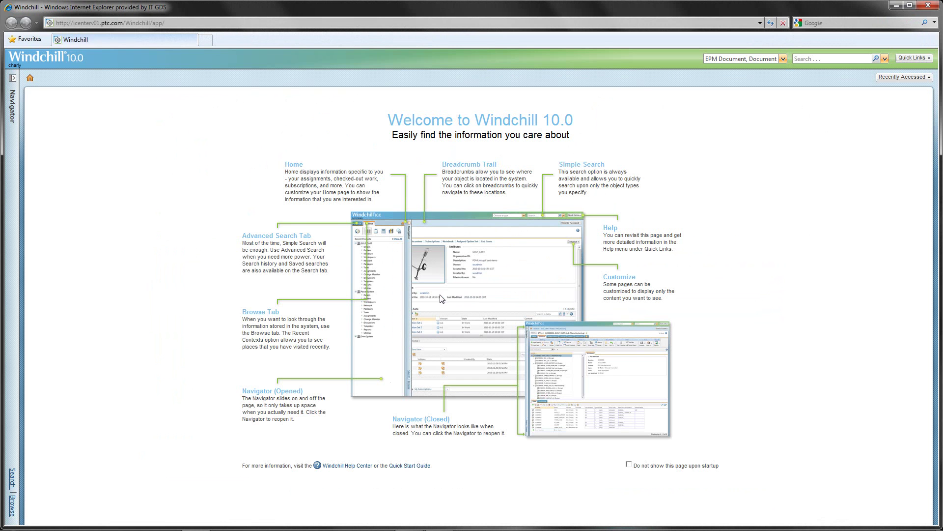
left_click(31, 81)
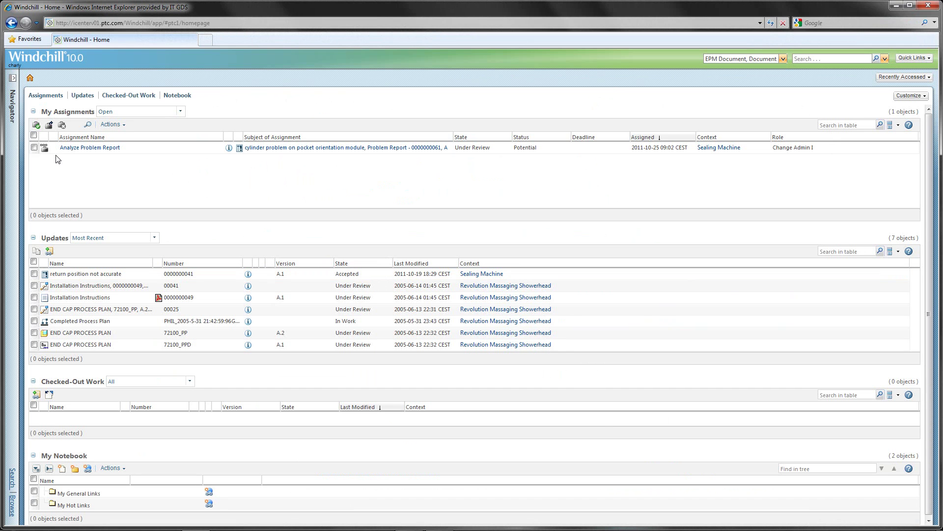
left_click(89, 149)
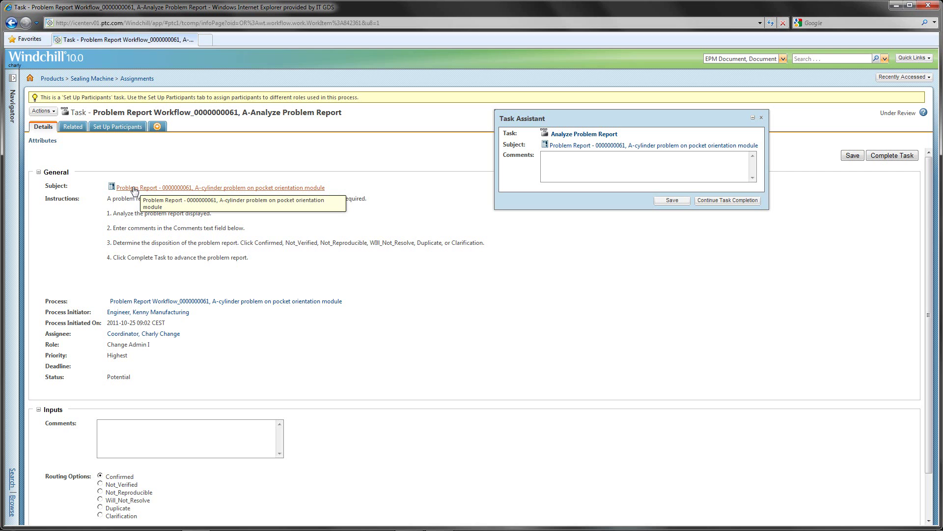
Open the cylinder problem report's details and download problem_cylinder_too_weak.docx
left_click(134, 189)
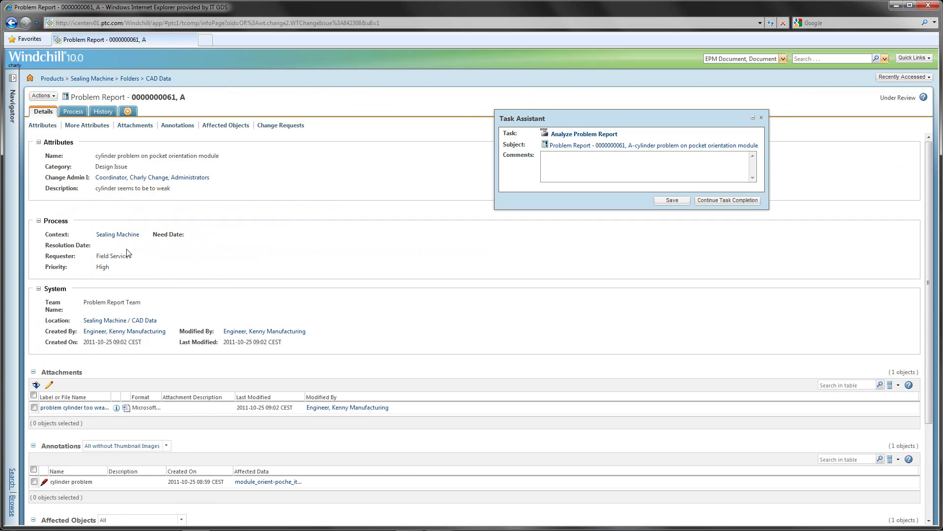
scroll(130, 255, "down", 2)
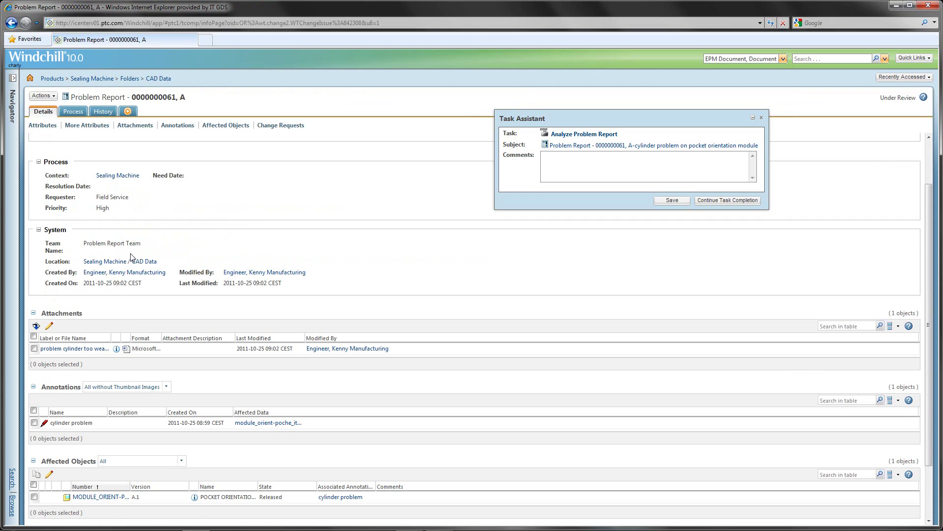
left_click(125, 350)
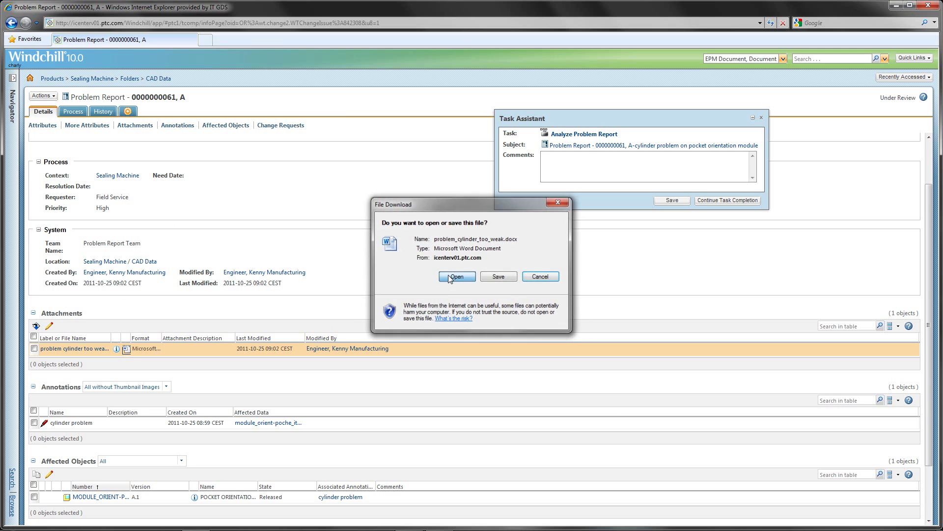
Open the attached document in Word to view the cylinder photo, then close it
left_click(449, 279)
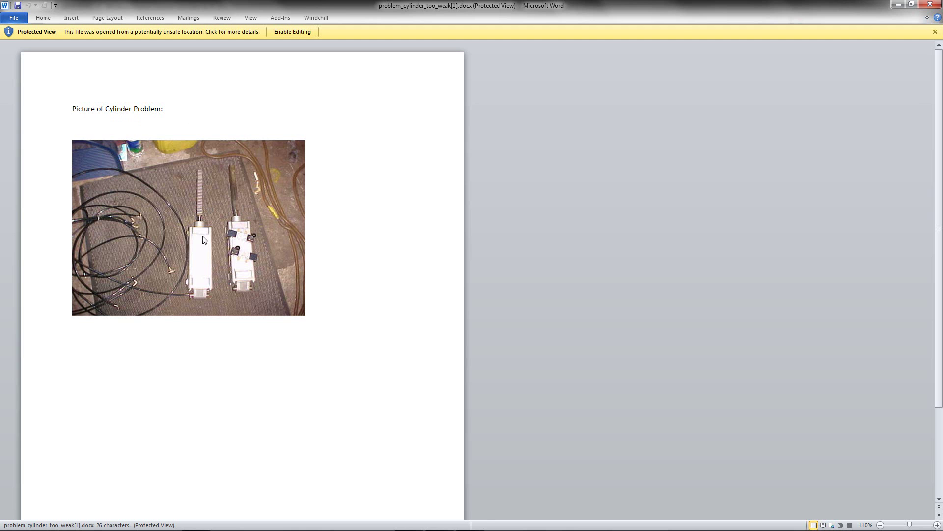
left_click(930, 4)
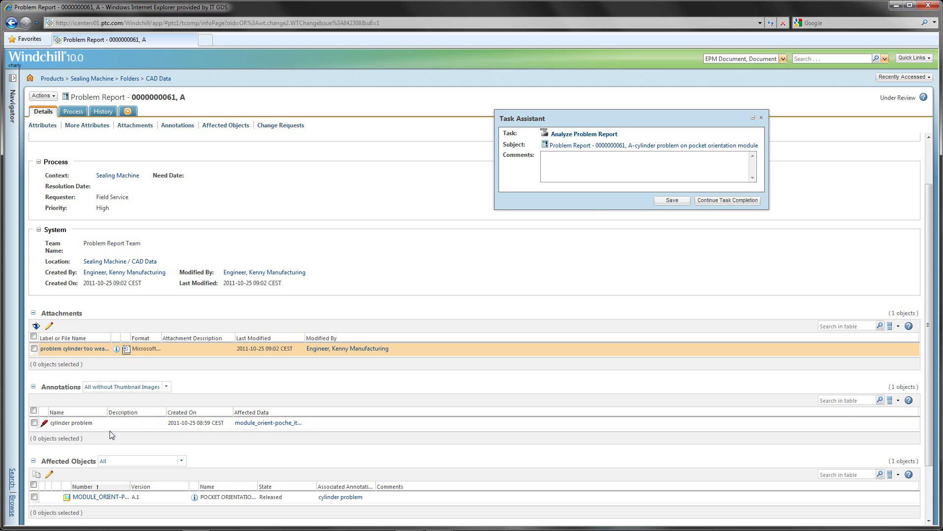
right_click(134, 426)
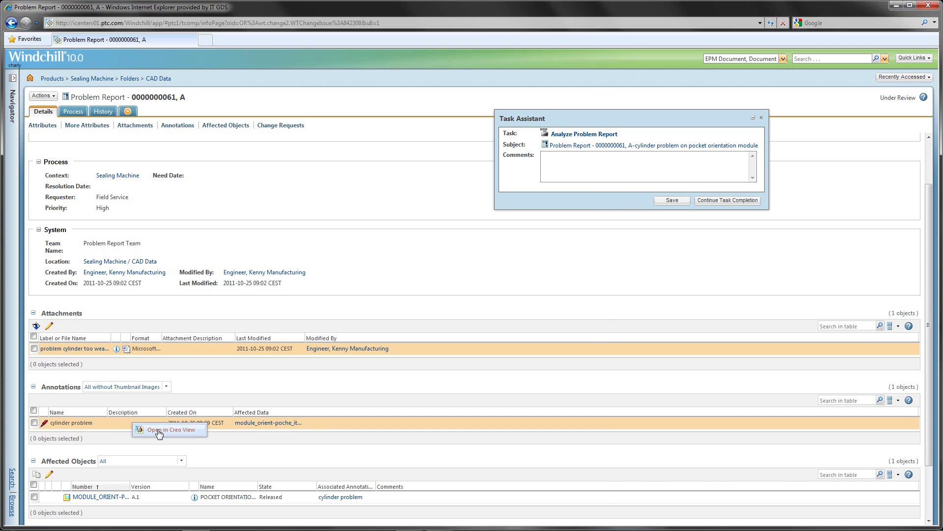
left_click(158, 430)
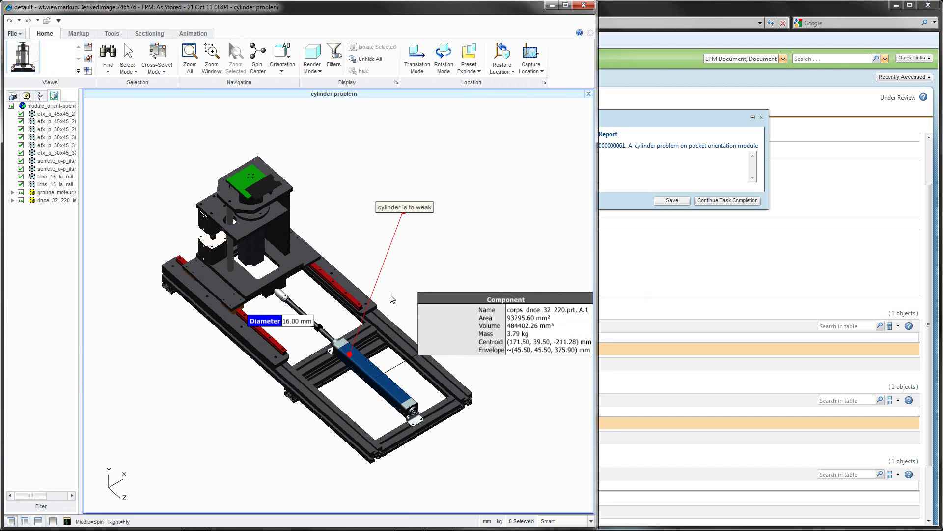
middle_click_drag(391, 287, 379, 267)
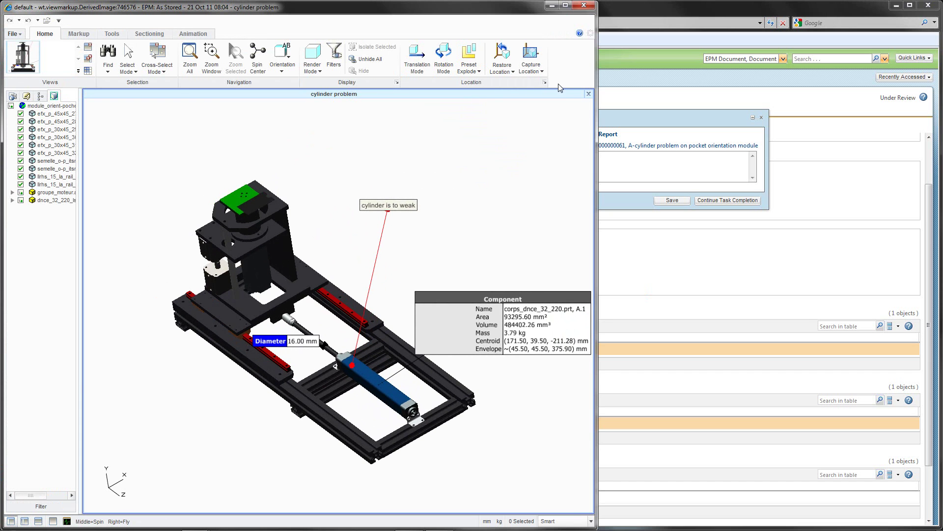
left_click(583, 6)
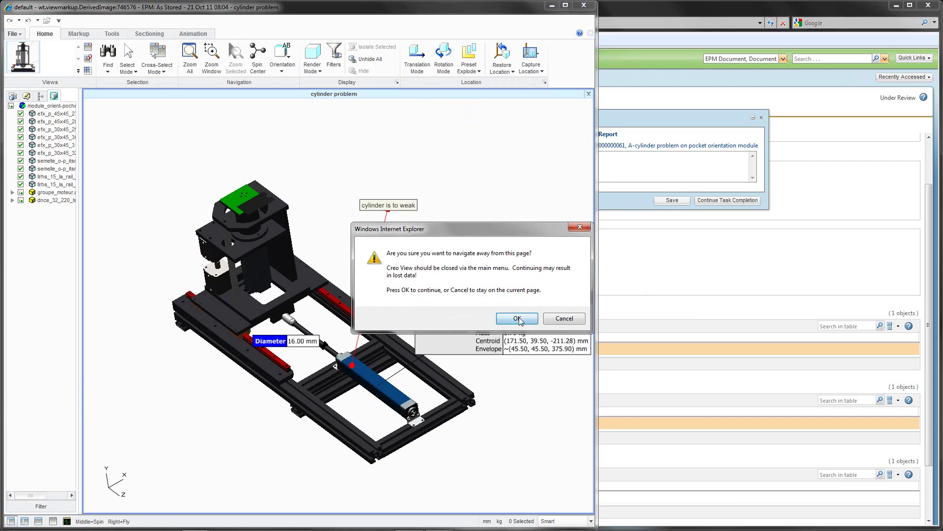
left_click(519, 318)
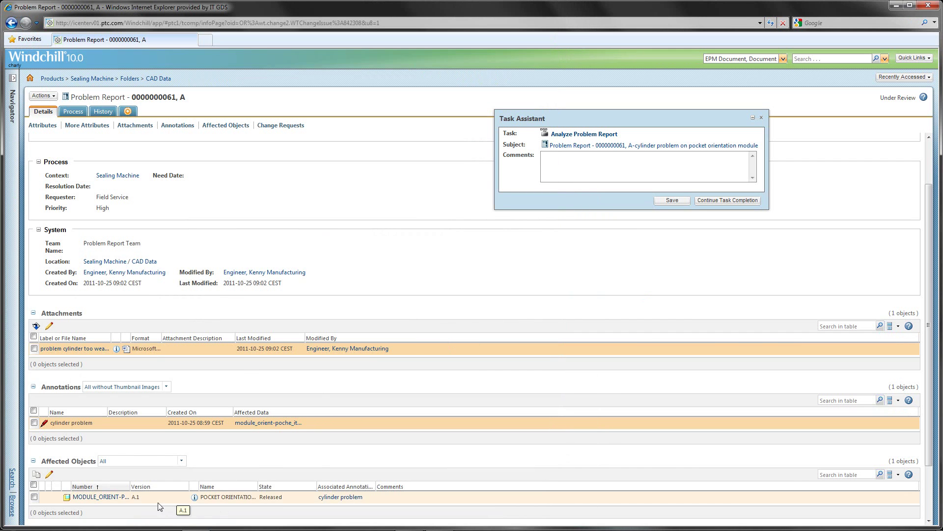
Complete the Analyze Problem Report task as Confirmed, commenting 'needs to be changed immediately!'
scroll(123, 471, "down", 2)
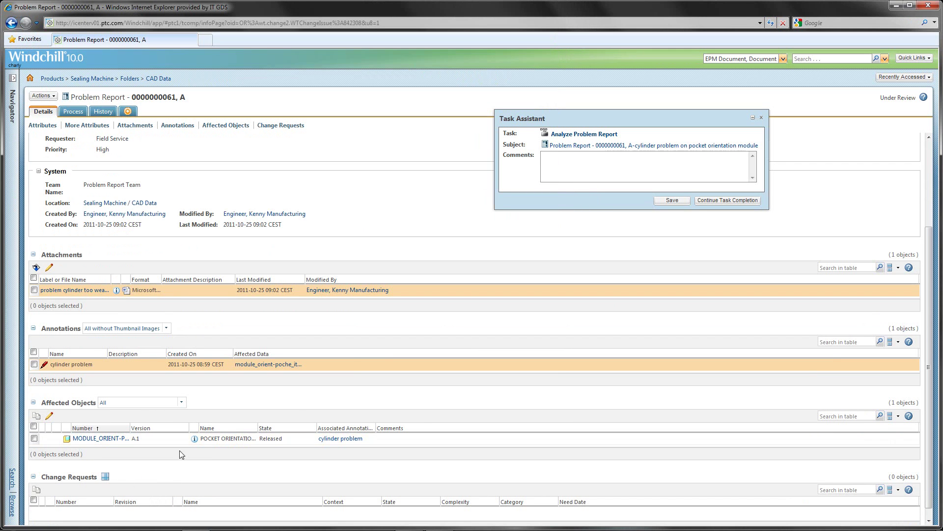
left_click(726, 201)
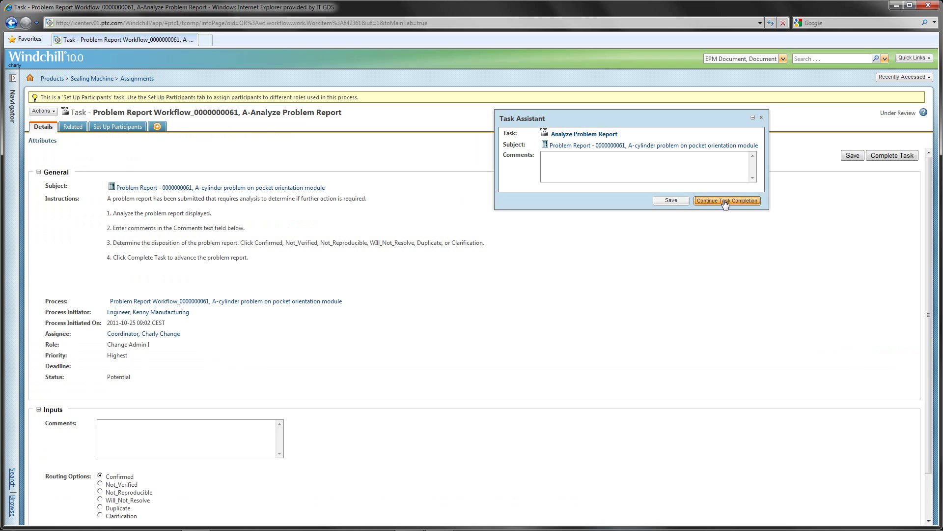
left_click(207, 431)
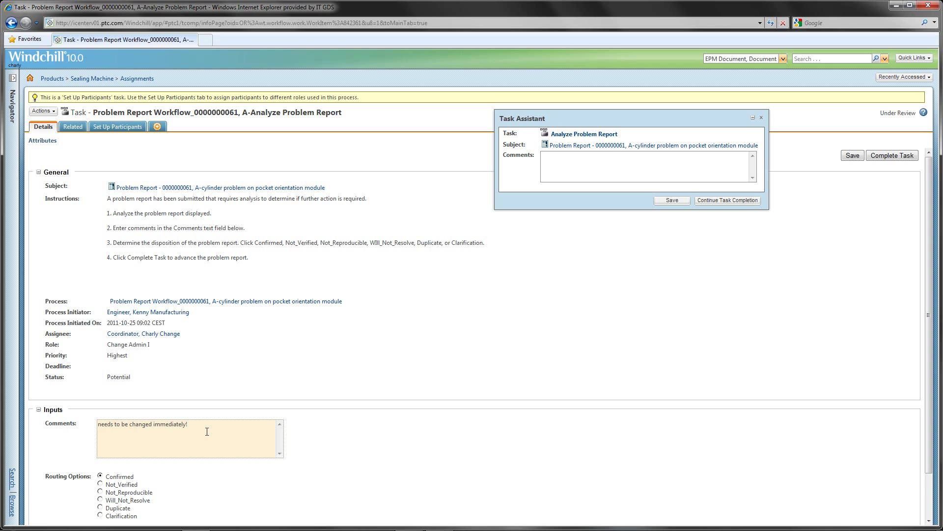
scroll(323, 432, "down", 2)
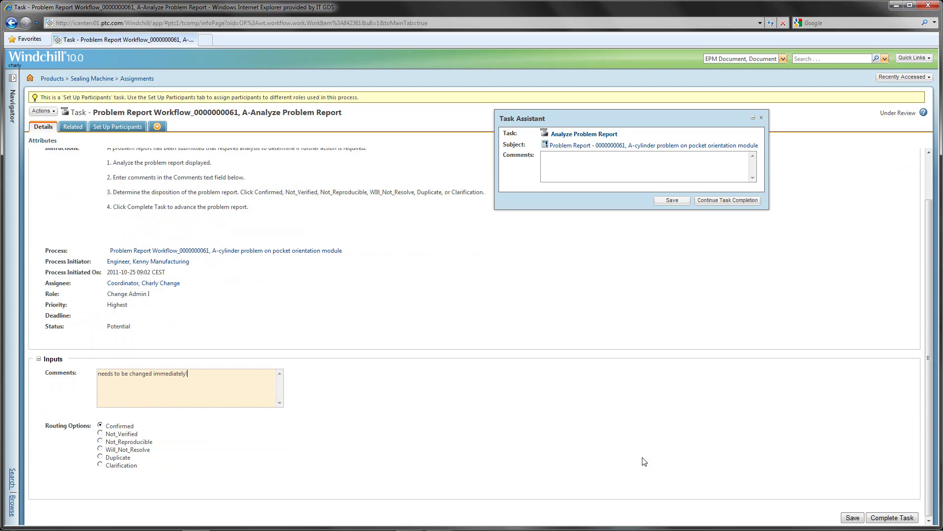
left_click(883, 520)
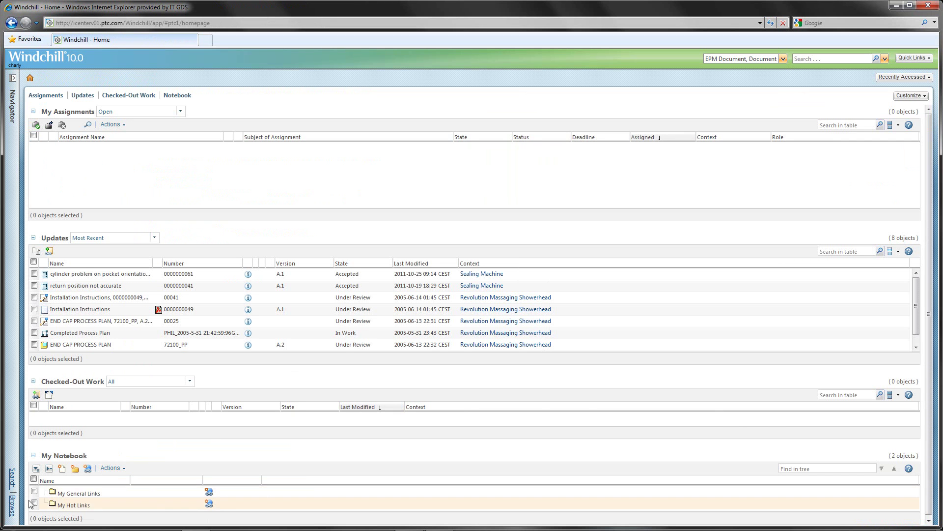
Open the Issues list under Changes in the Navigator
left_click(13, 506)
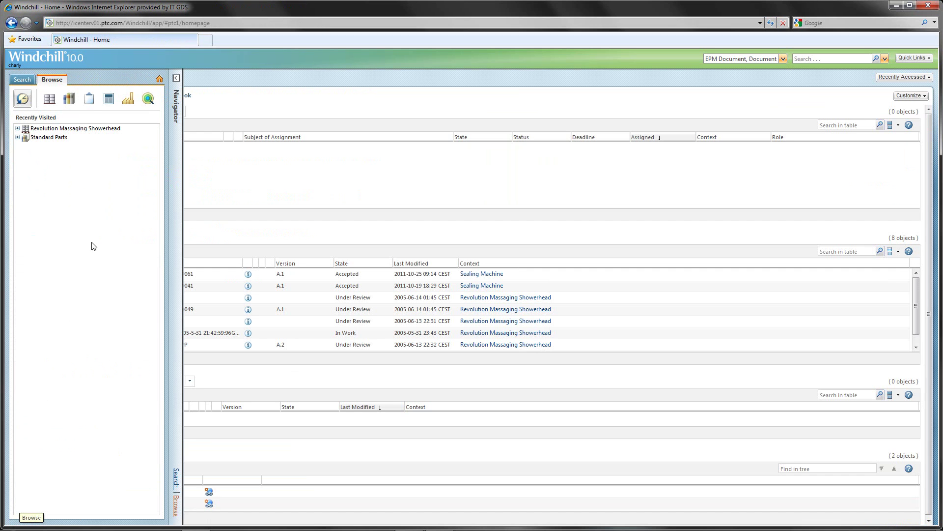
left_click(89, 101)
left_click(109, 99)
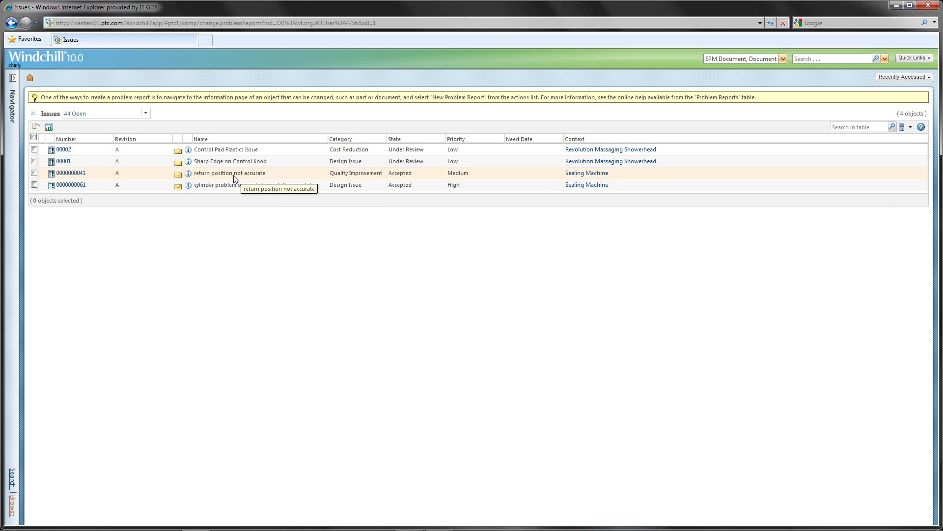
left_click(34, 173)
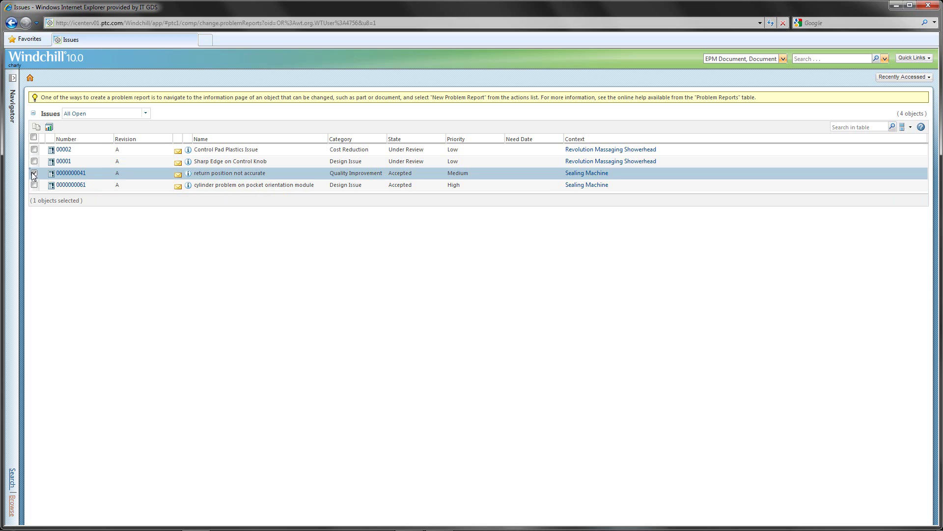
left_click(36, 129)
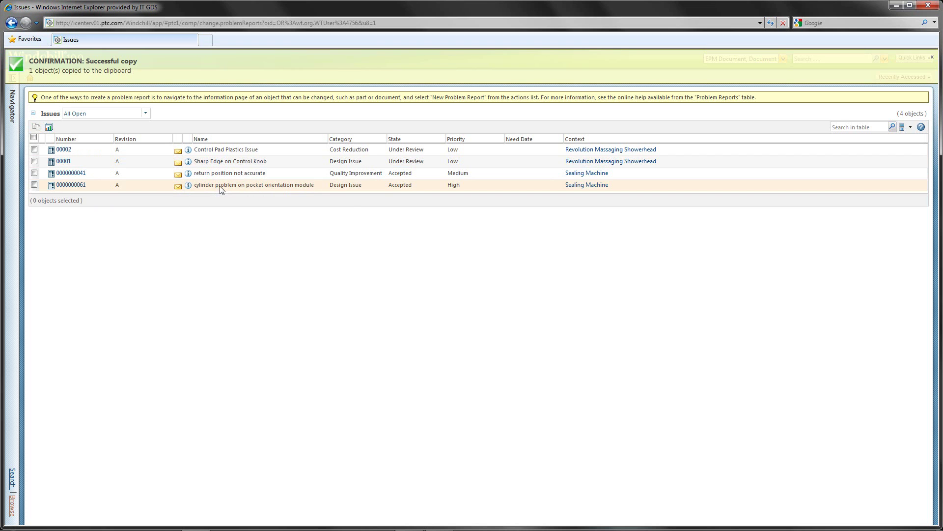
right_click(220, 189)
mouse_move(249, 226)
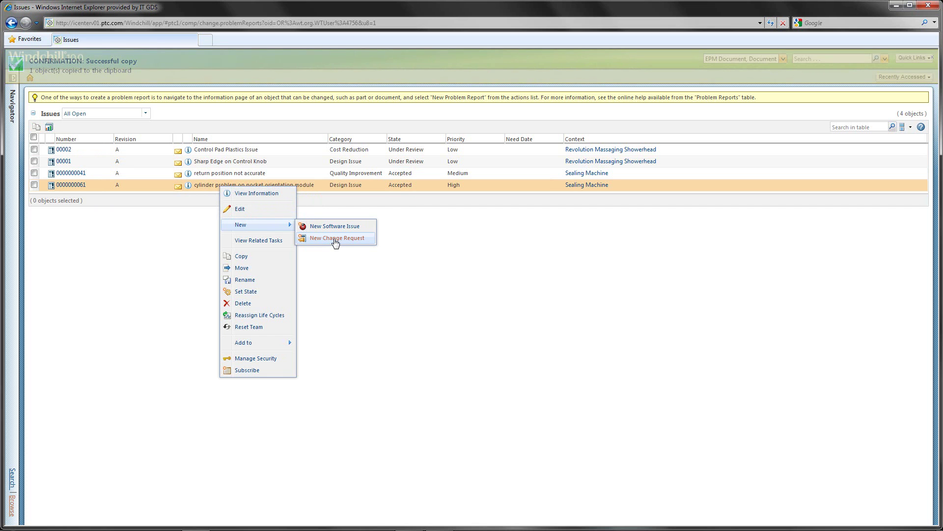
left_click(335, 239)
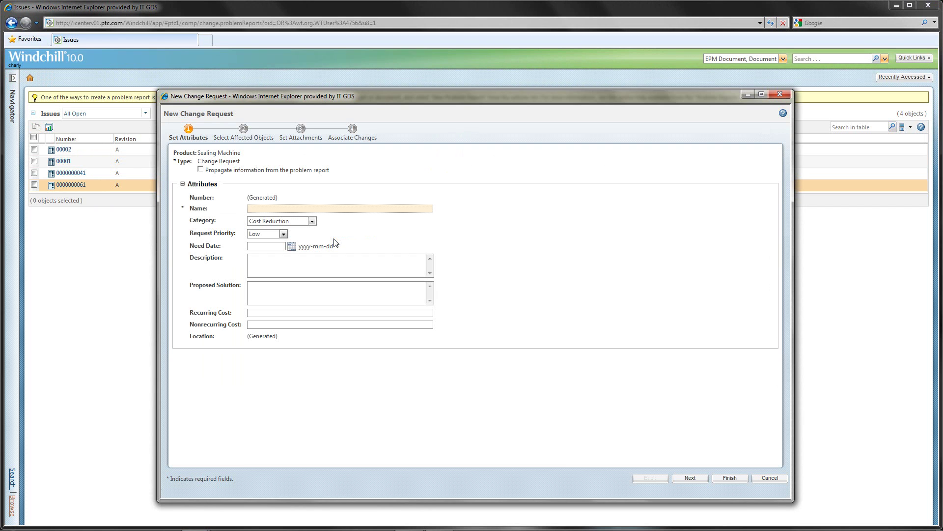
left_click(201, 170)
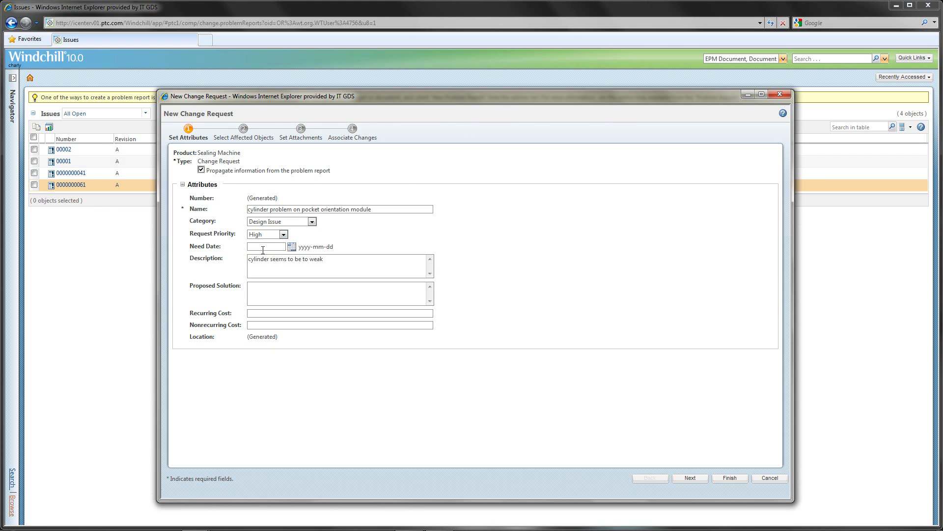
left_click(262, 291)
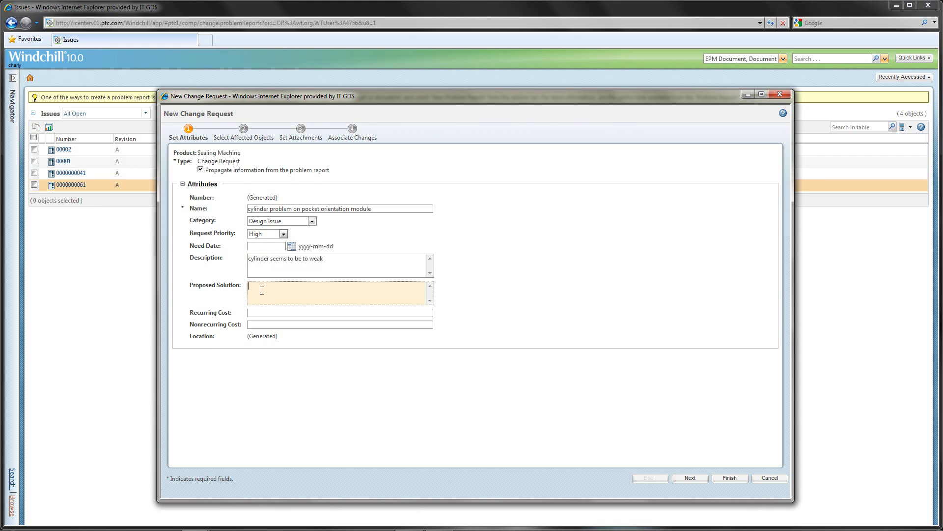
type("replace c<linder by")
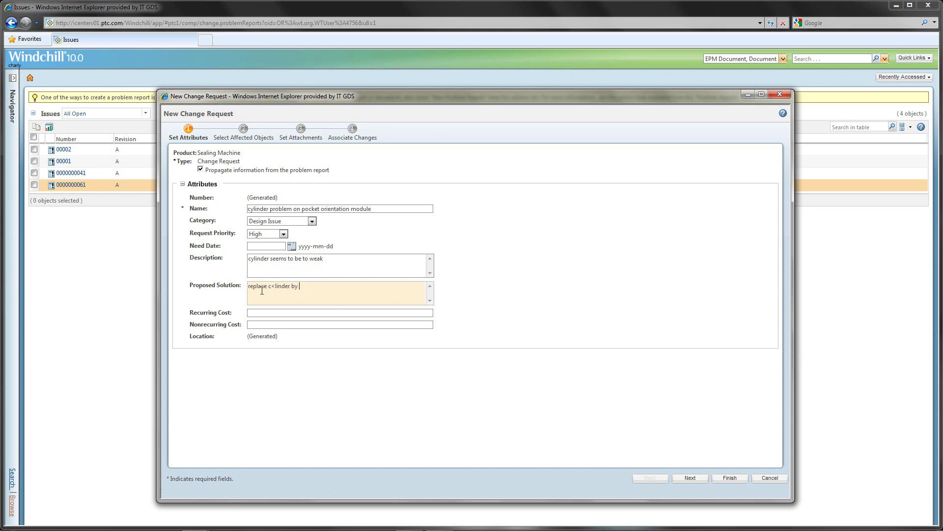
type("gger one")
left_click(275, 286)
key("BackSpace")
type("y")
left_click(690, 479)
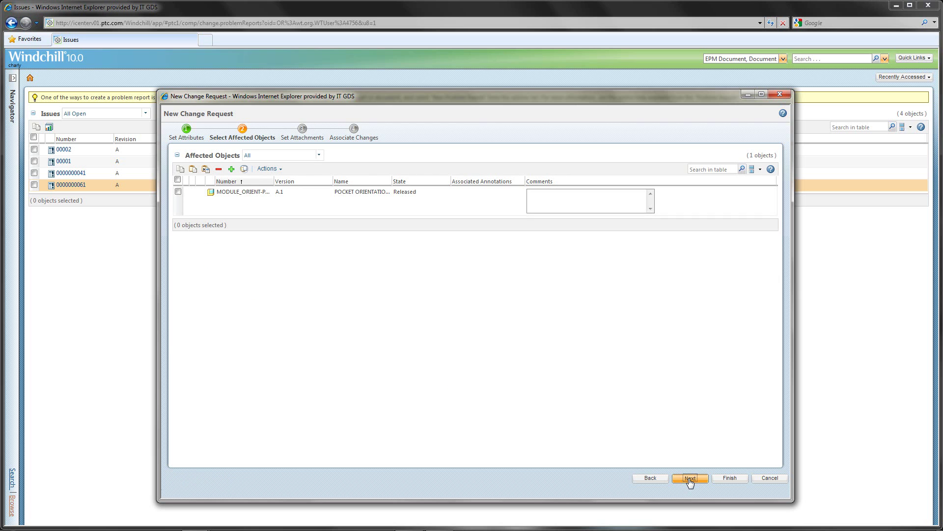
left_click(690, 479)
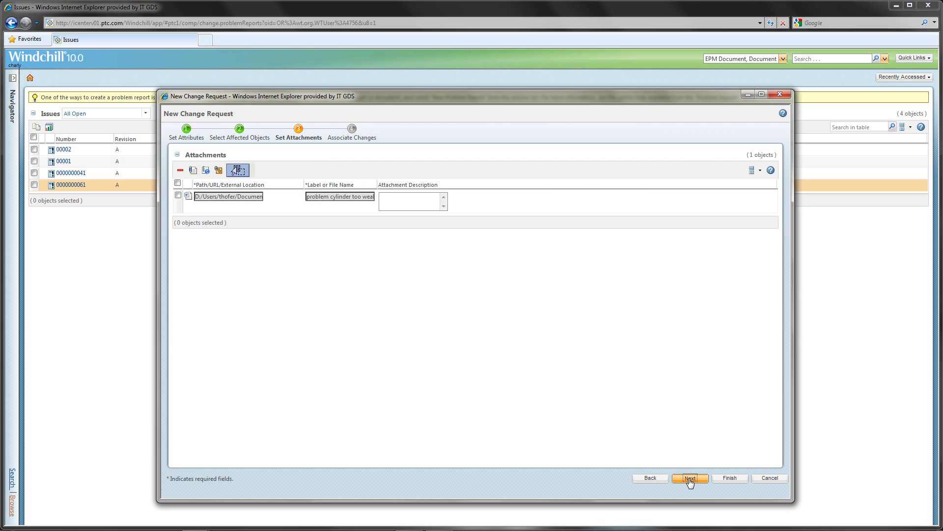
left_click(690, 479)
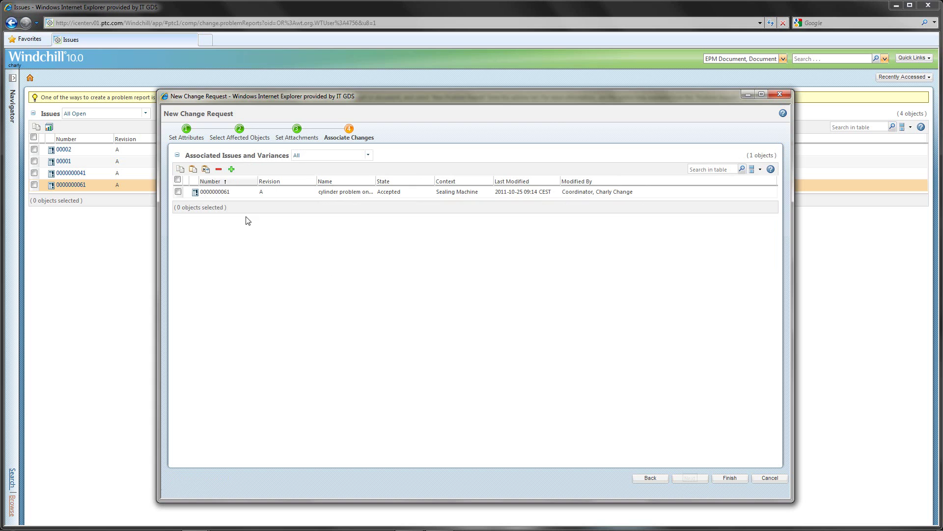
left_click(192, 169)
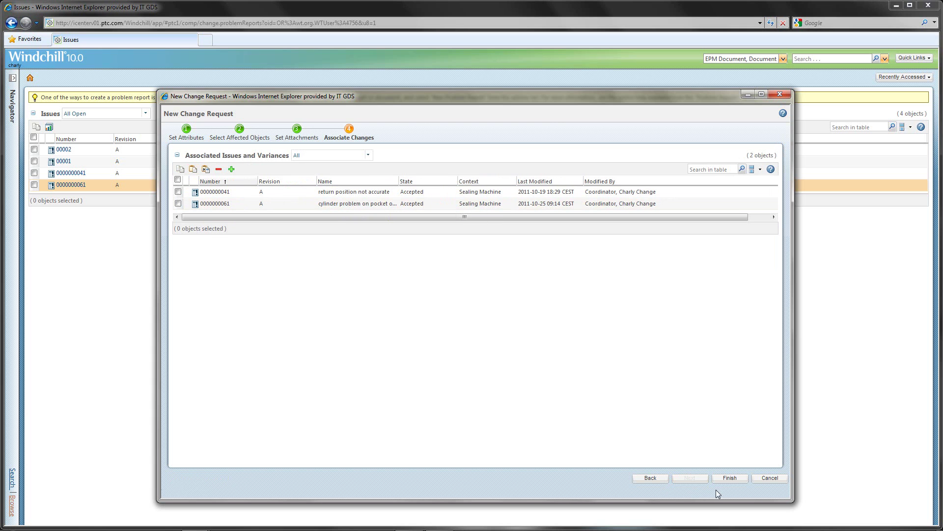
left_click(724, 479)
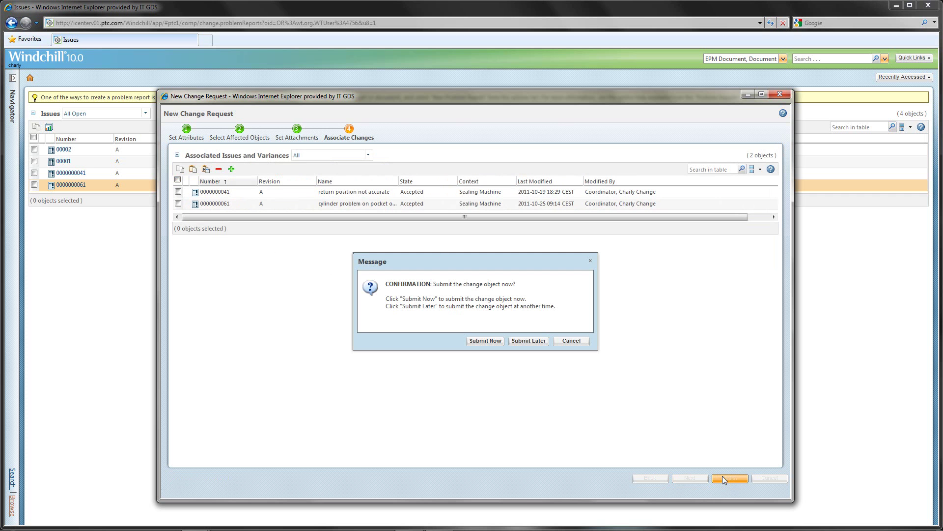
left_click(482, 343)
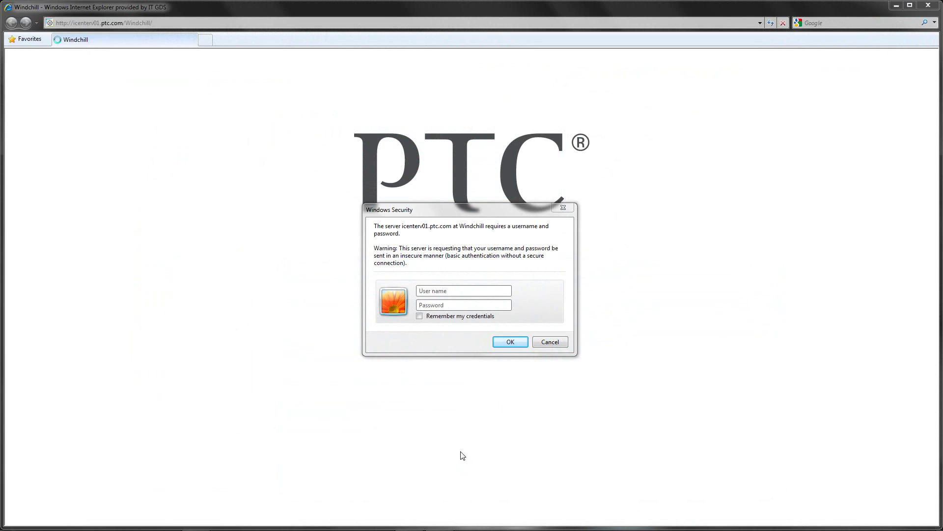
Sign in with the product manager's user name and password, then open Analyze Change Request
type("pat")
key("Tab")
type("••")
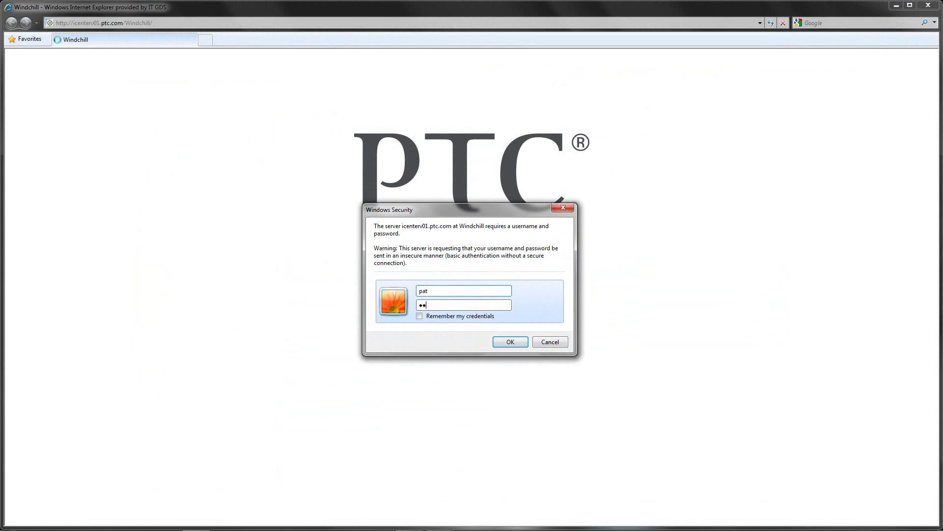
key("Return")
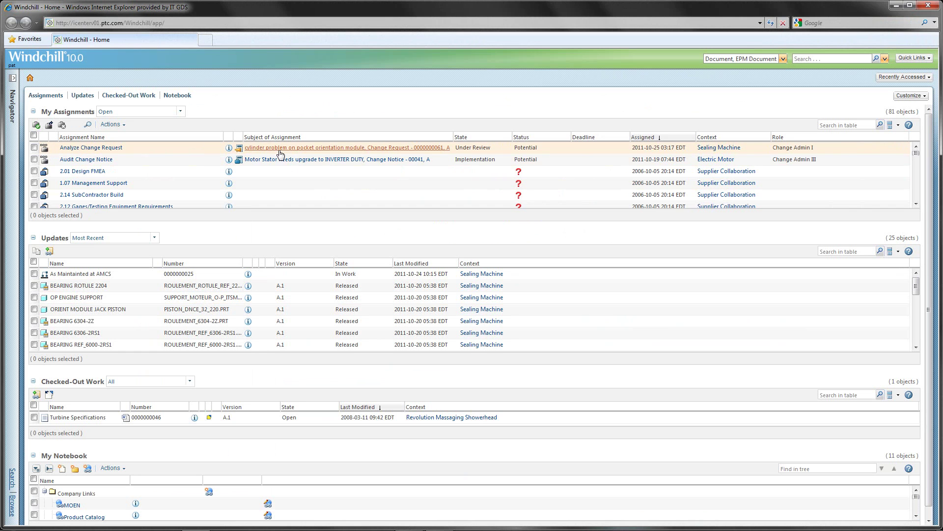
left_click(110, 148)
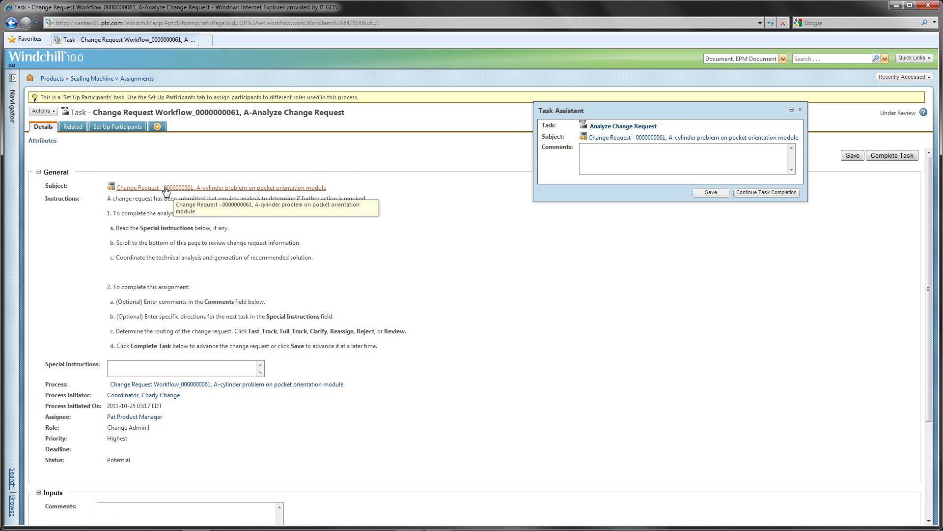
left_click(165, 188)
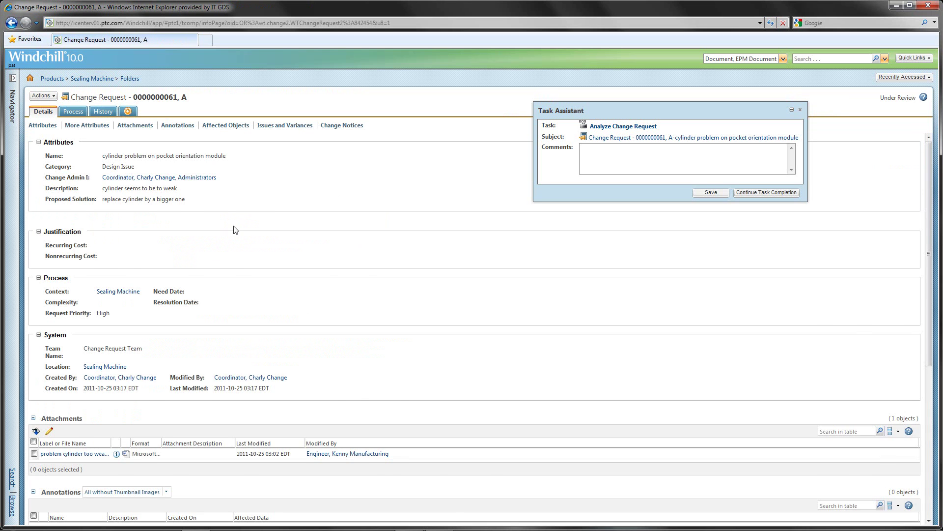
scroll(235, 229, "down", 3)
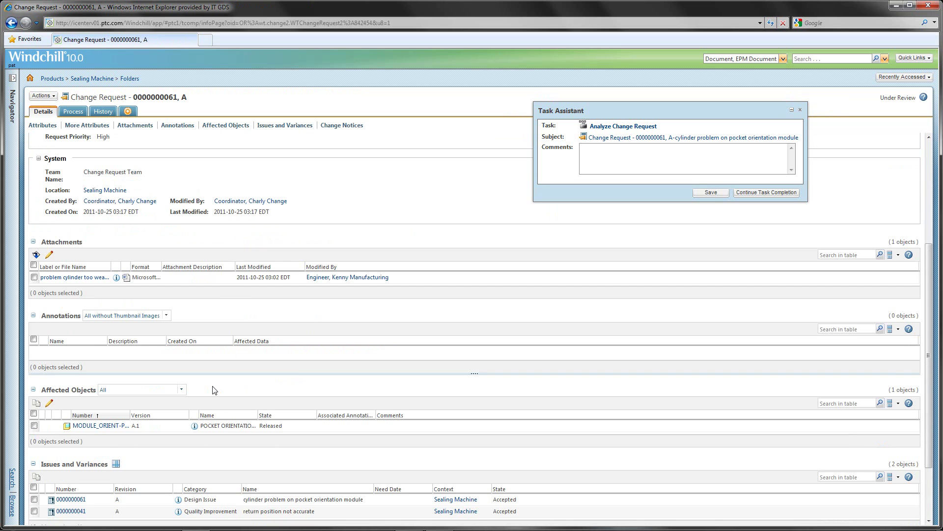
left_click(194, 427)
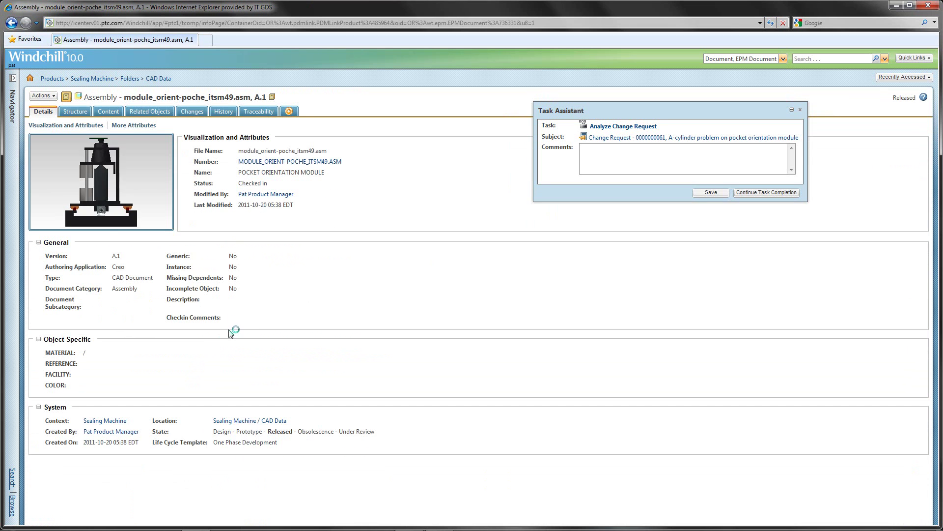
Inspect the dnce_32_220 cylinder sub-assembly in 3D, then continue to the Analyze Change Request task
left_click(76, 112)
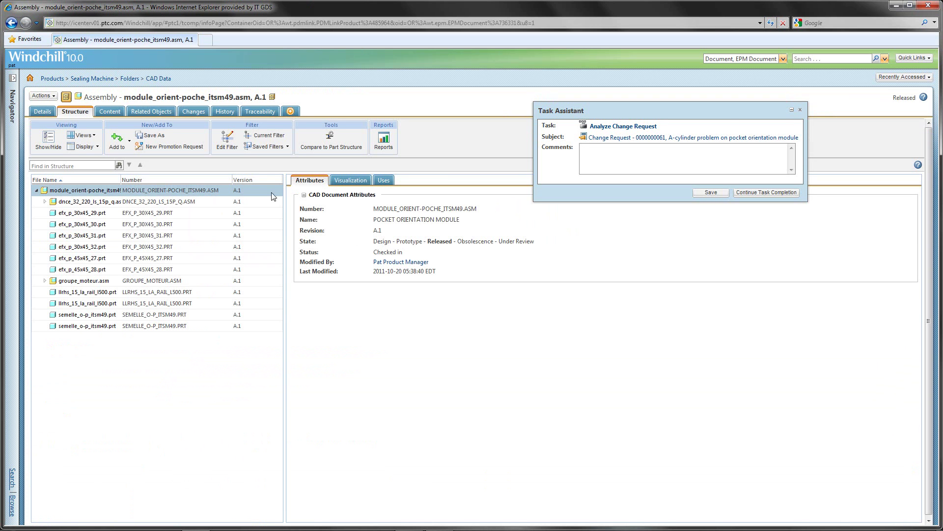
left_click(351, 181)
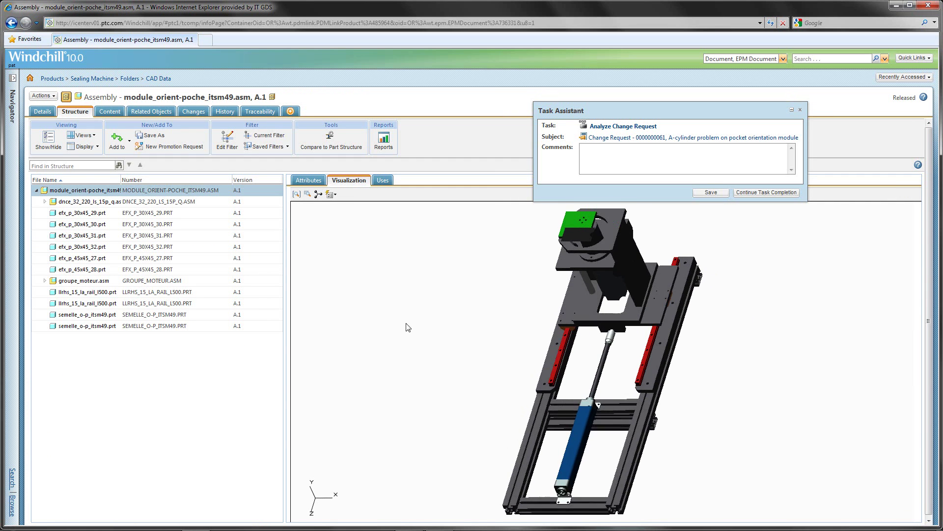
left_click(578, 440)
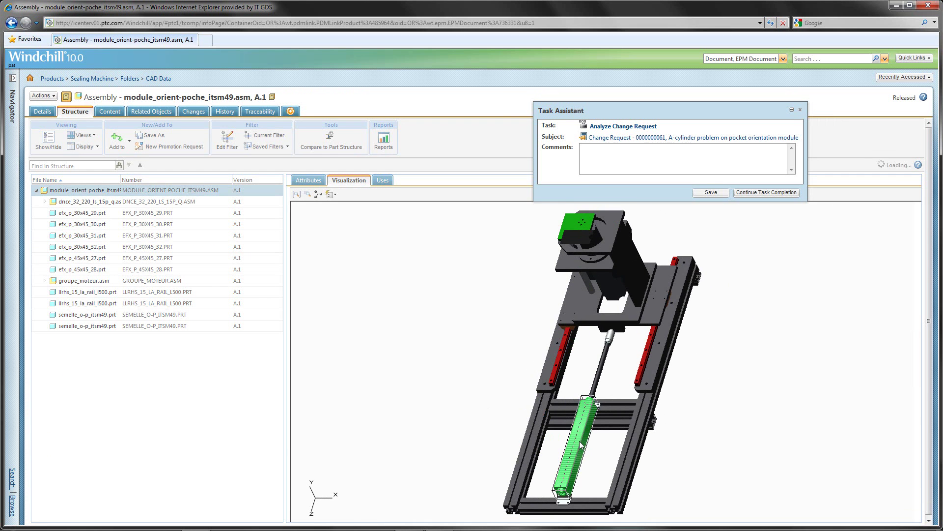
left_click(104, 202)
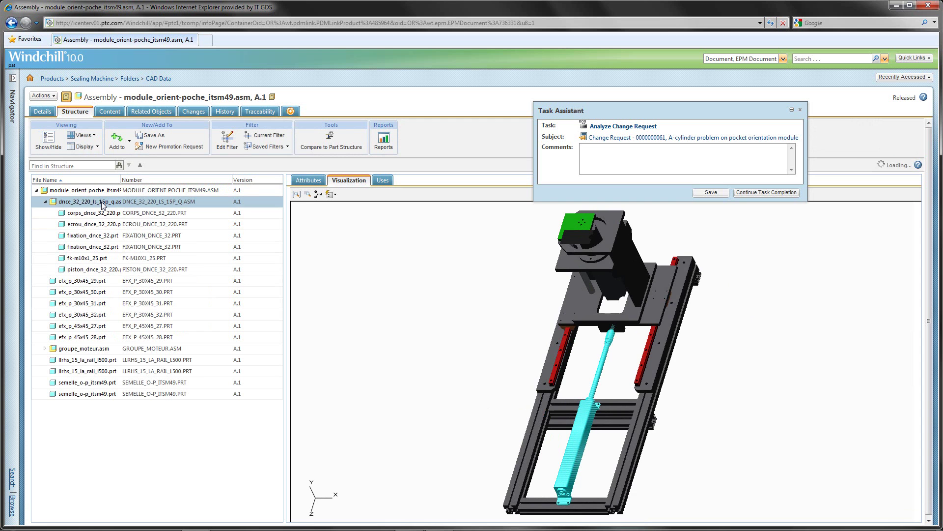
left_click_drag(498, 417, 581, 417)
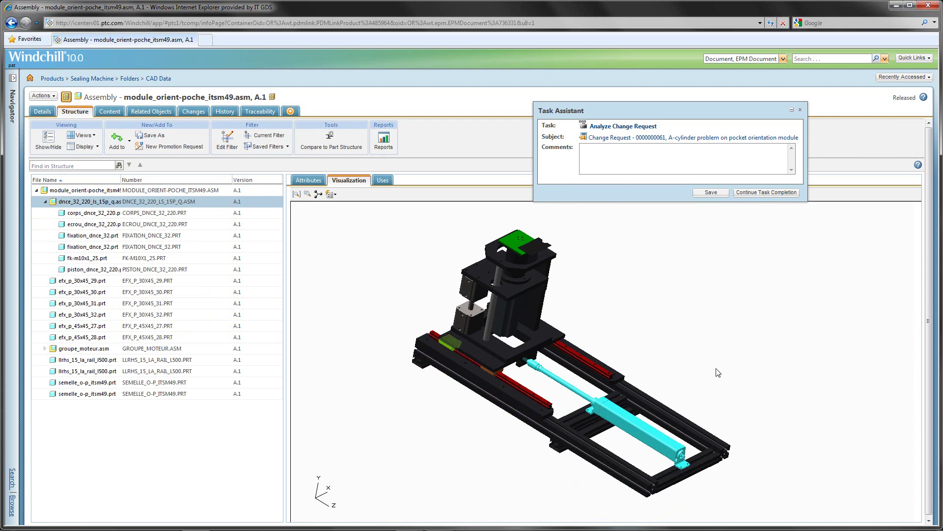
left_click(765, 192)
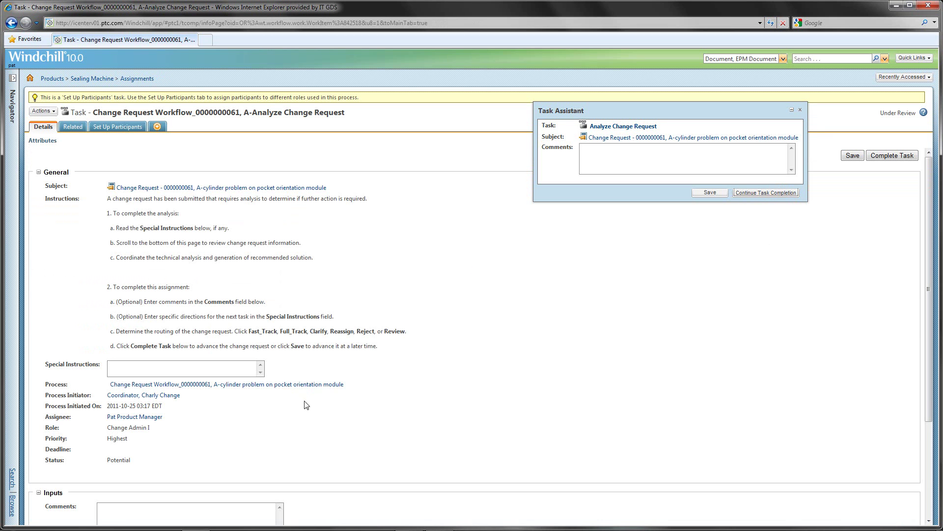
Complete Analyze Change Request, commenting that the cylinder must be replaced in the next release
scroll(306, 405, "down", 3)
left_click(192, 387)
type("dave needs to replace the cylinder with the next release")
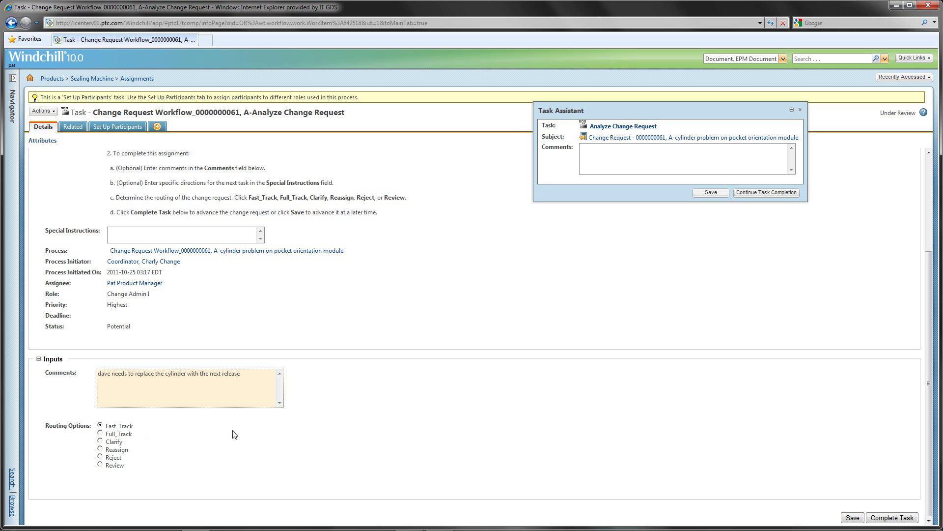
left_click(892, 519)
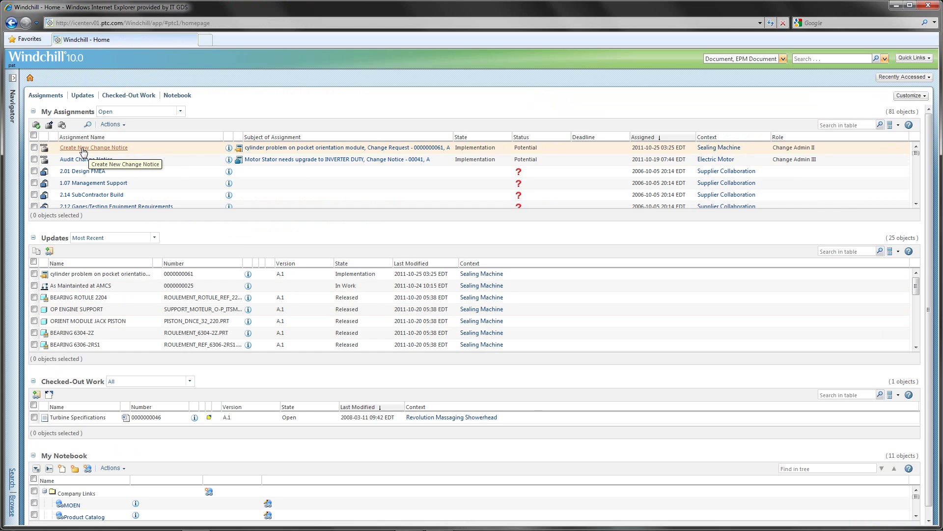
Complete Create New Change Notice with automatic change notice creation, then open Submit Change Notice
left_click(82, 148)
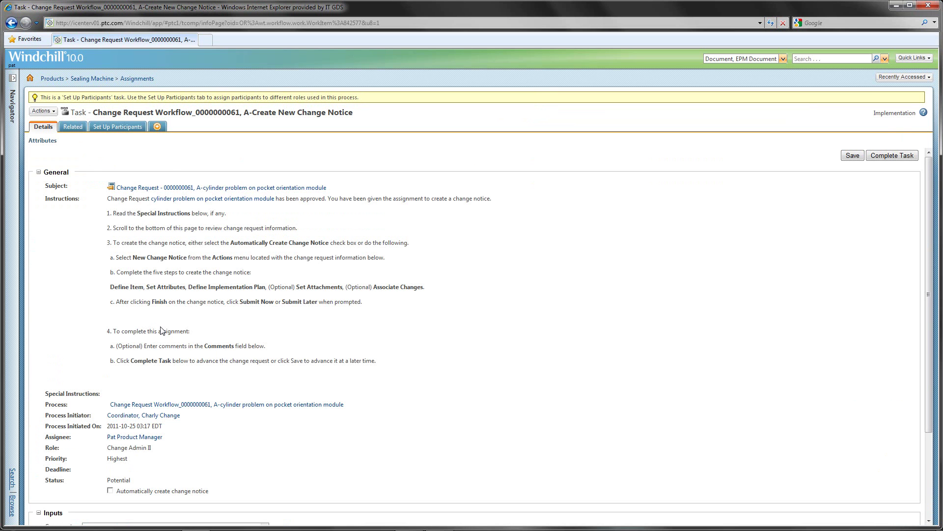
scroll(162, 331, "down", 1)
scroll(162, 330, "down", 1)
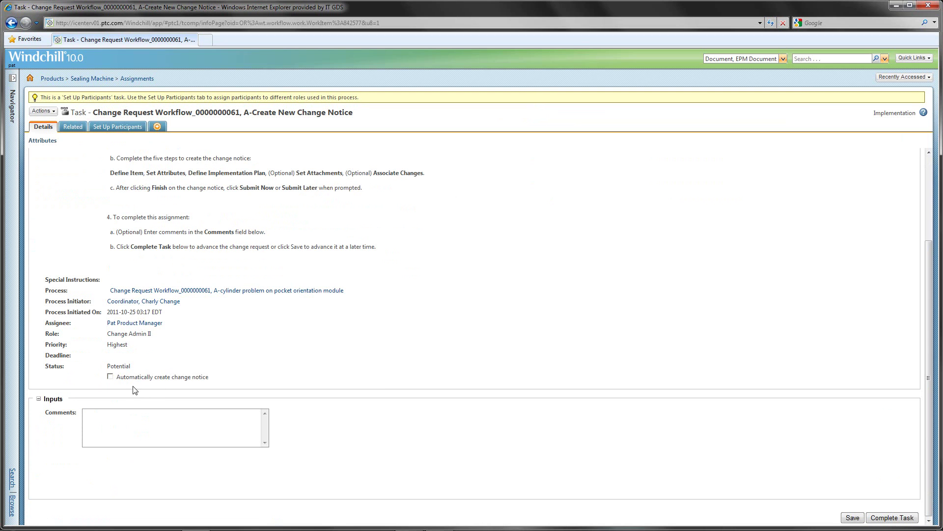
left_click(111, 377)
left_click(874, 517)
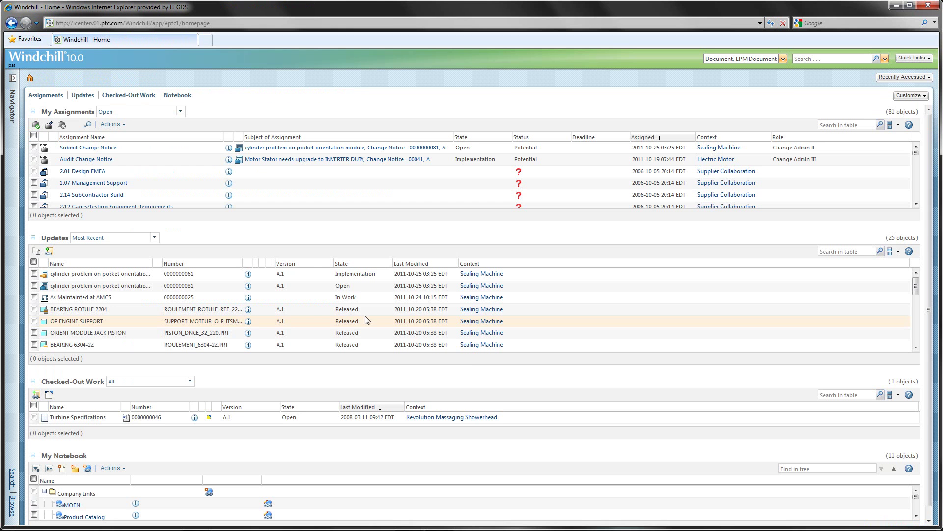
left_click(94, 149)
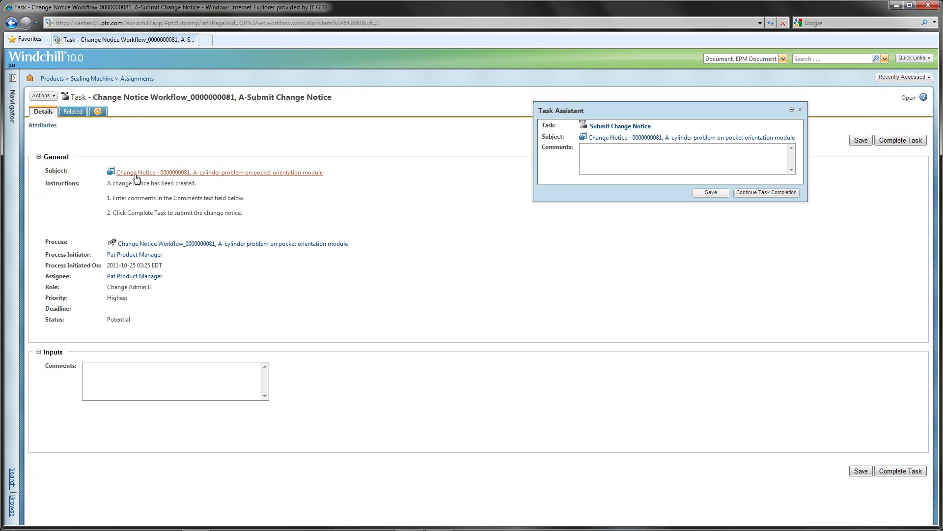
left_click(136, 174)
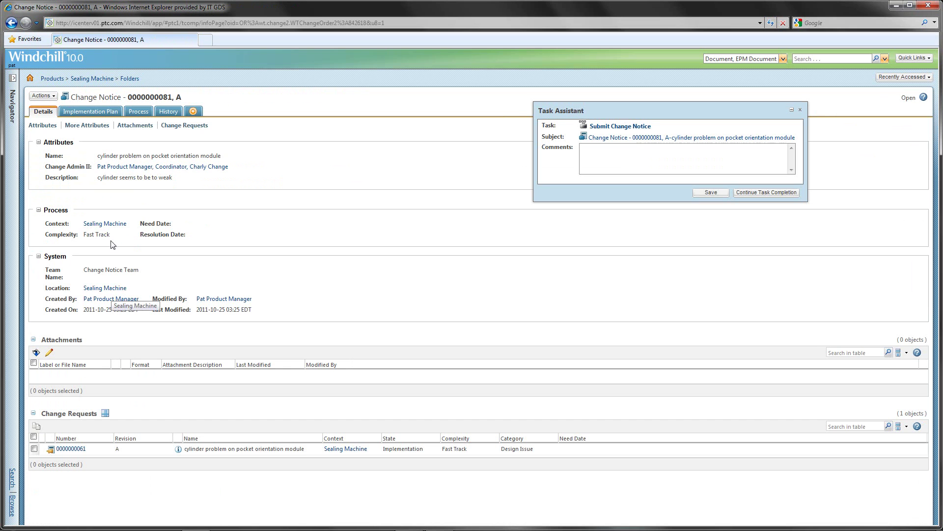
left_click(101, 116)
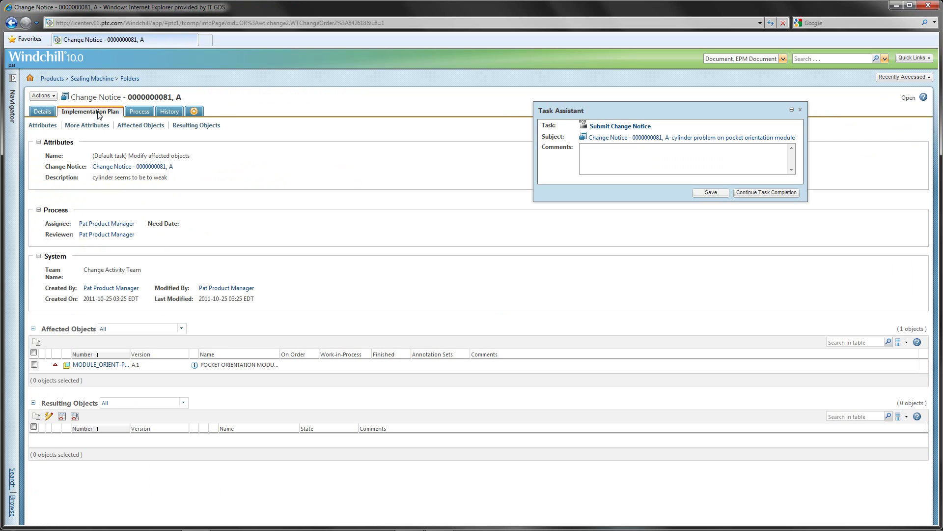
left_click(42, 96)
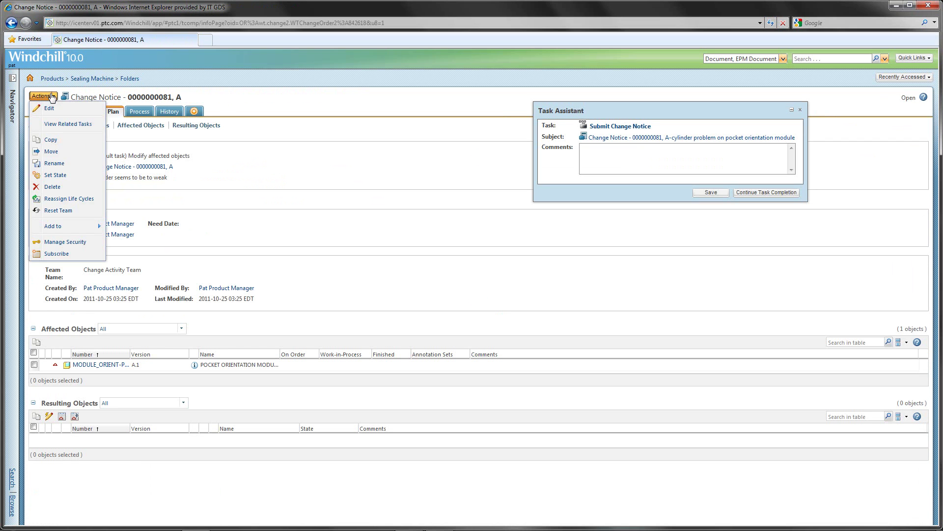
left_click(52, 109)
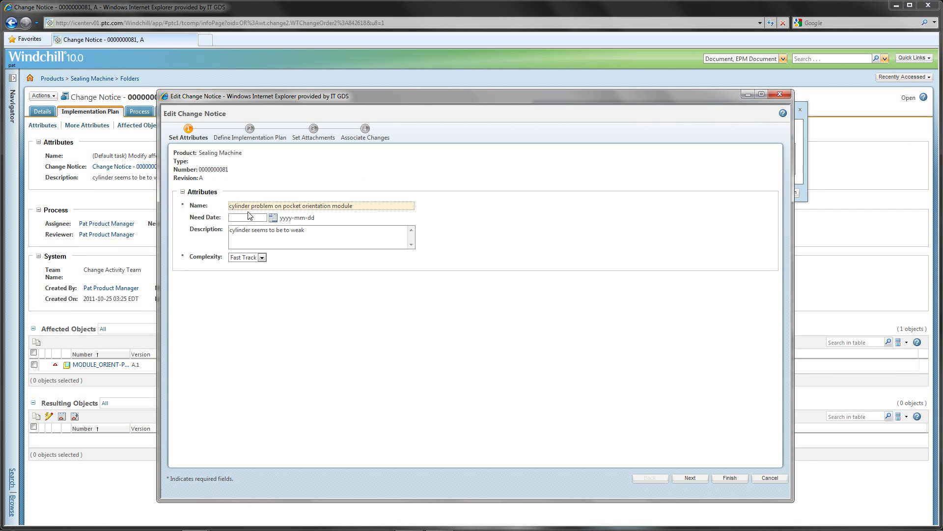
Set the need date to 2011-10-31 and rename the change task 'replace cylinder with a bigger one'
left_click(270, 218)
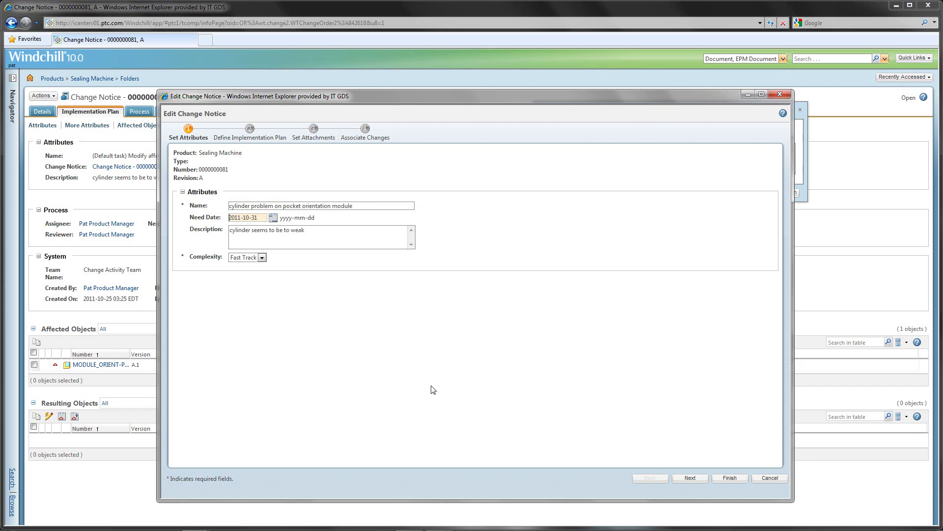
left_click(690, 478)
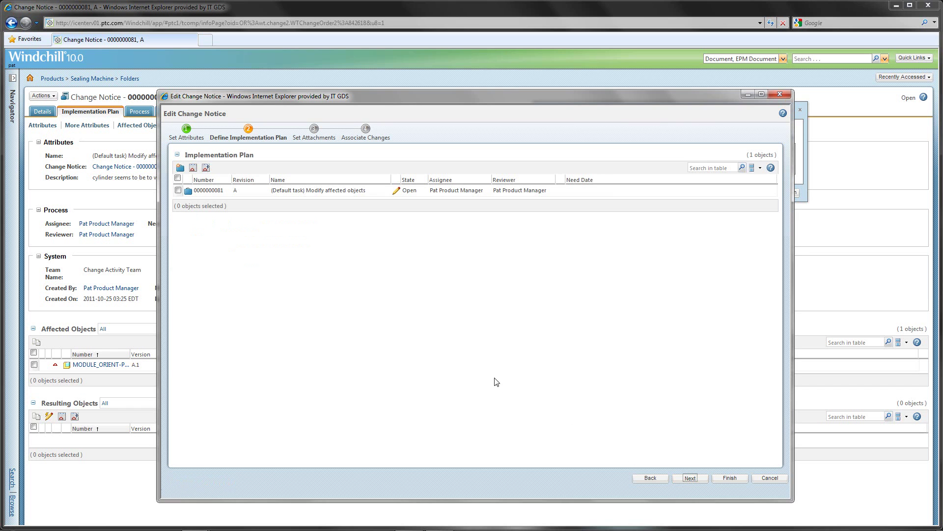
left_click(397, 191)
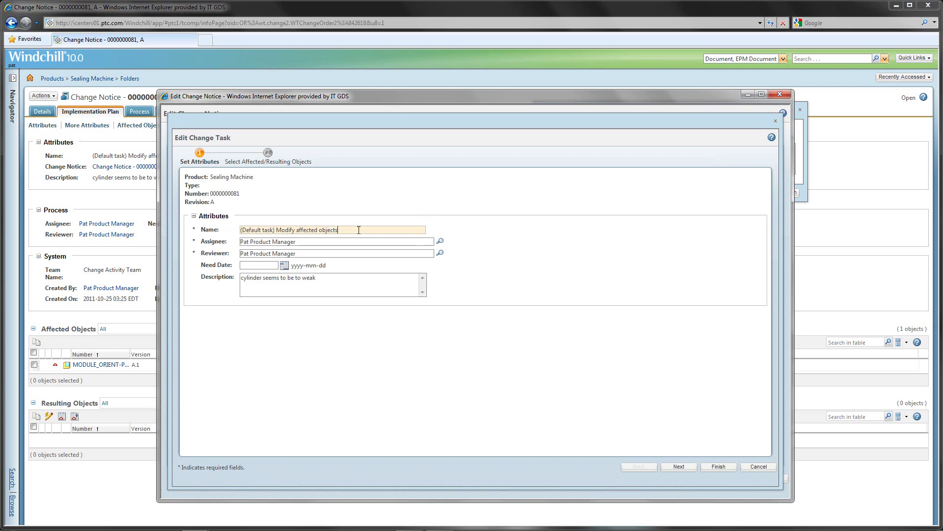
left_click_drag(359, 229, 225, 233)
type("replace cylinder with a bigger one")
Assign the task to the design engineer, then collect the pocket orientation module's dependent objects
left_click(314, 243)
type("dave")
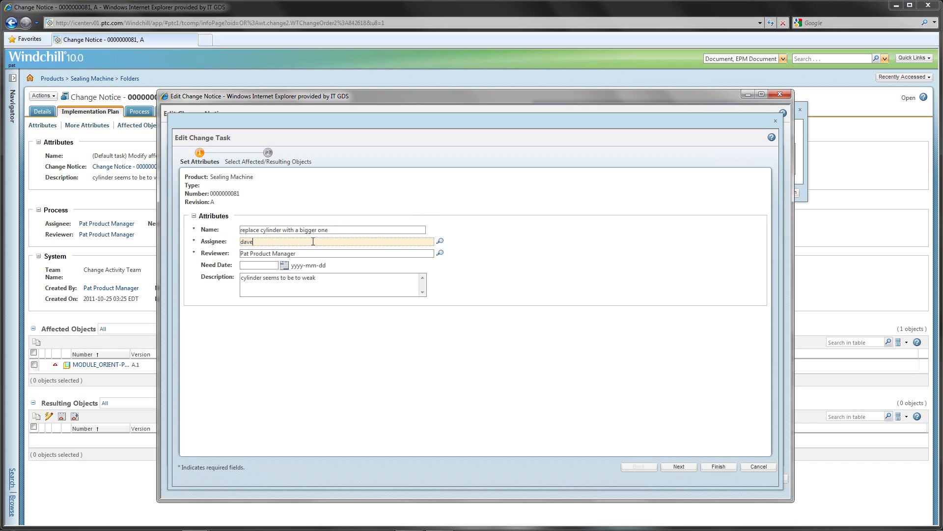
left_click(269, 249)
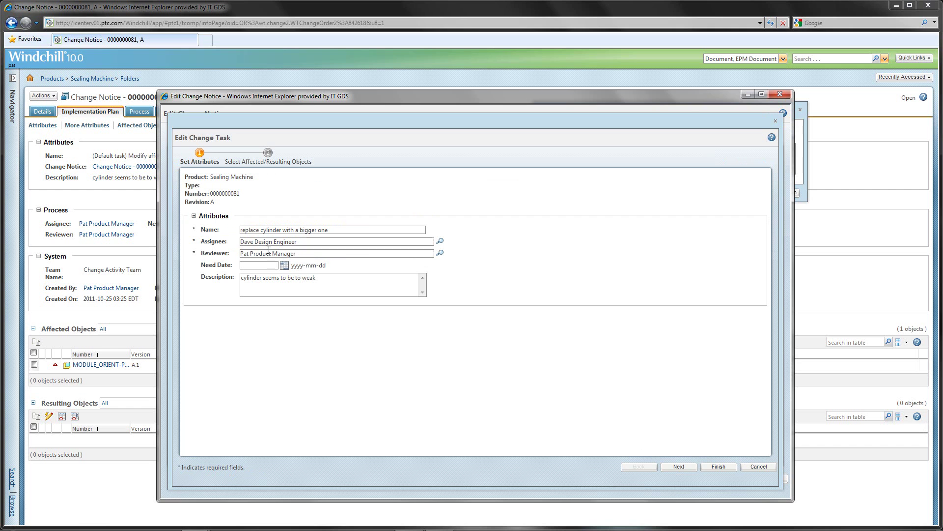
left_click(680, 467)
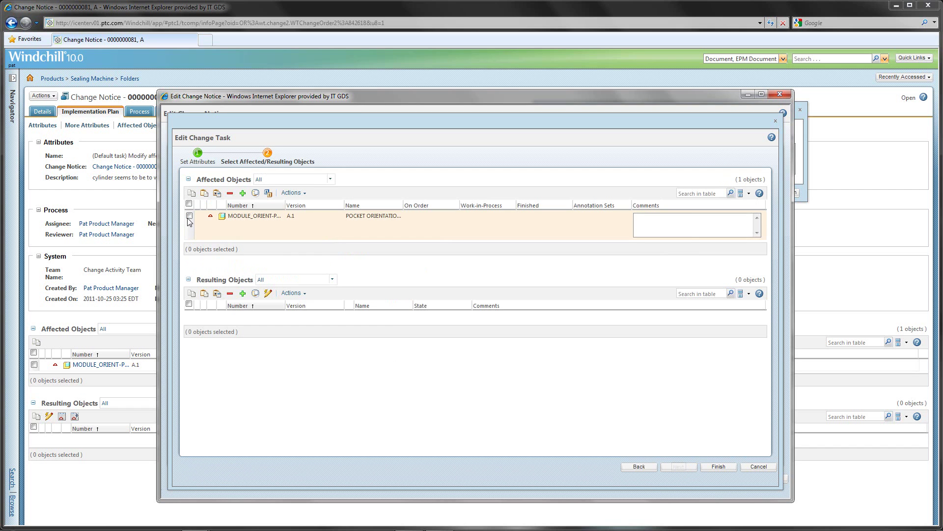
left_click(189, 216)
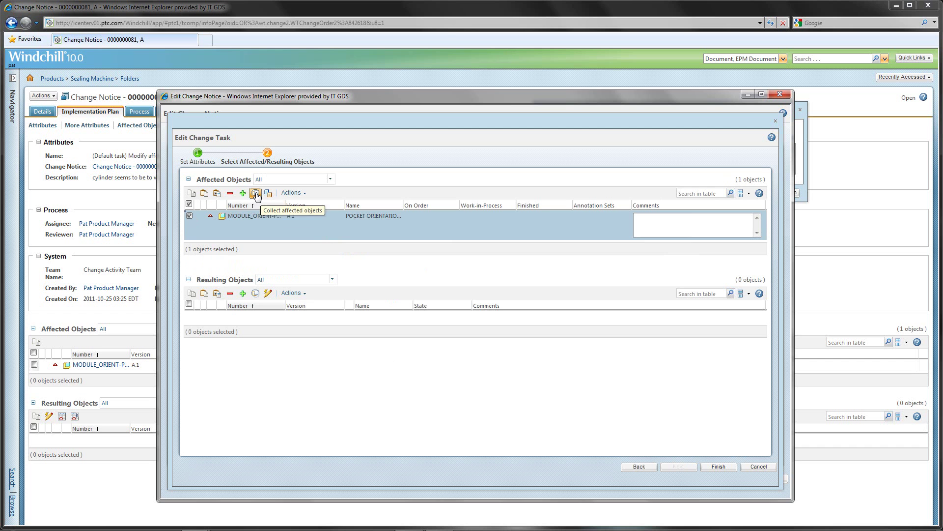
left_click(255, 193)
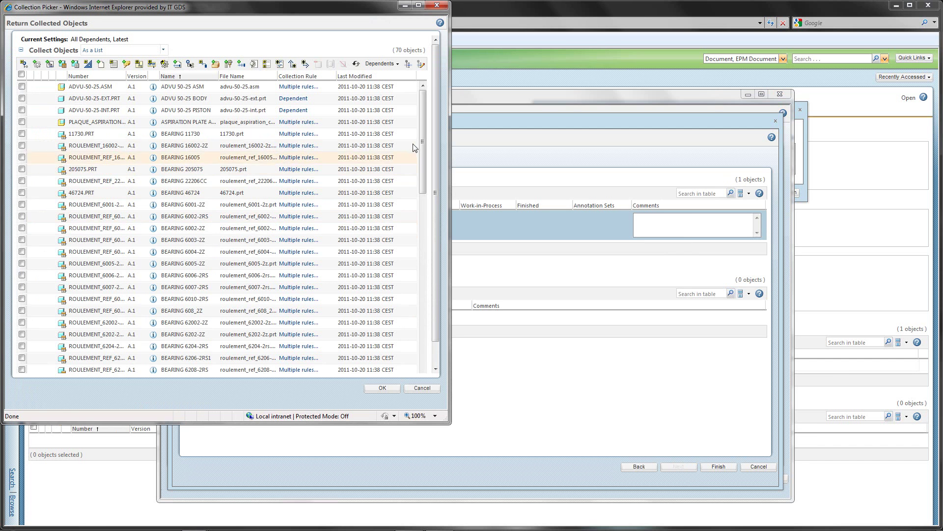
In the Collection Picker, exclude every dependent except the module drawing and original assembly, then confirm
left_click_drag(423, 141, 427, 328)
left_click(22, 294)
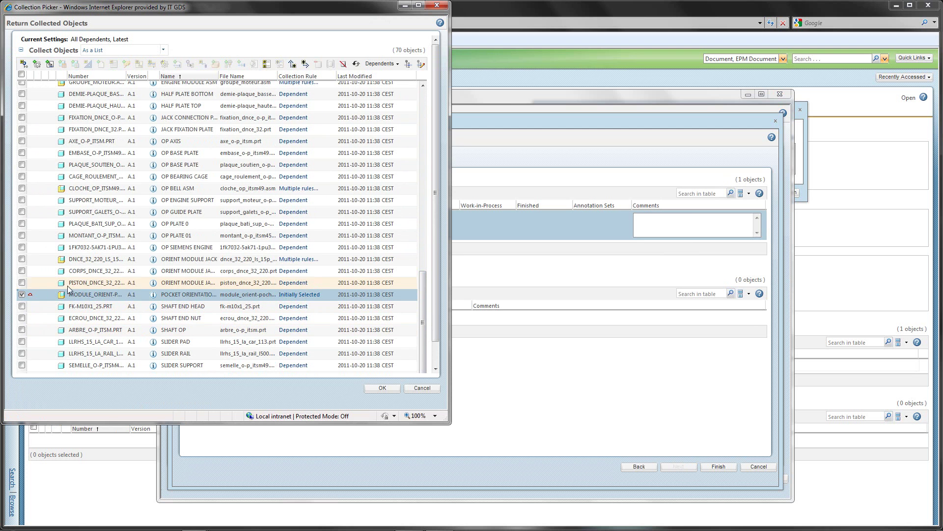
left_click(50, 64)
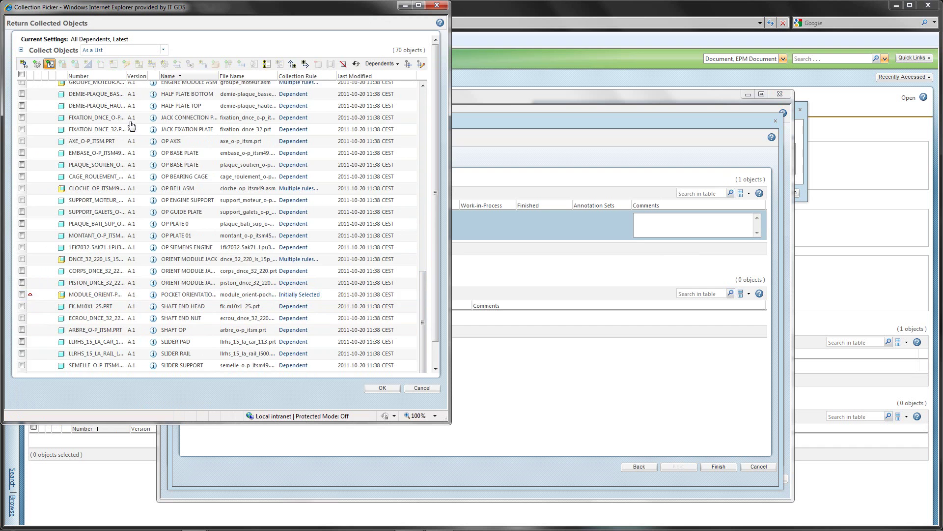
left_click(21, 74)
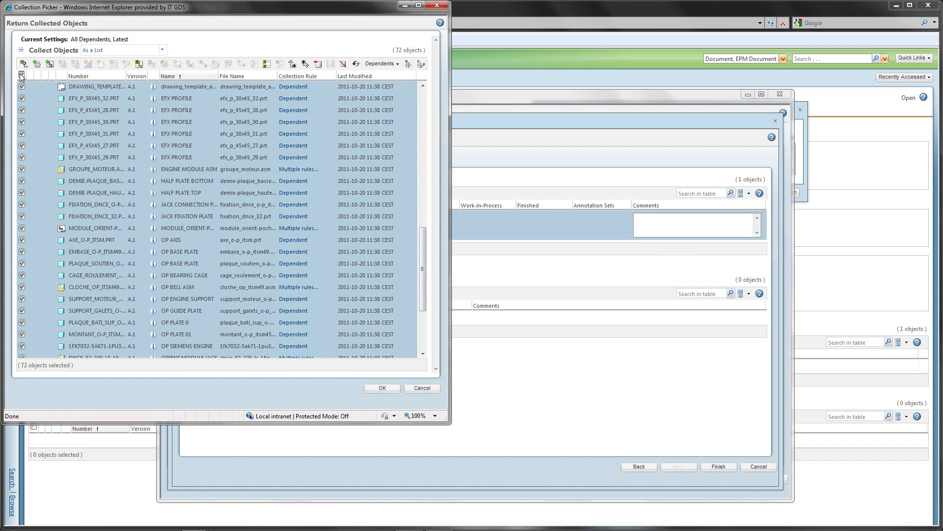
left_click(21, 228)
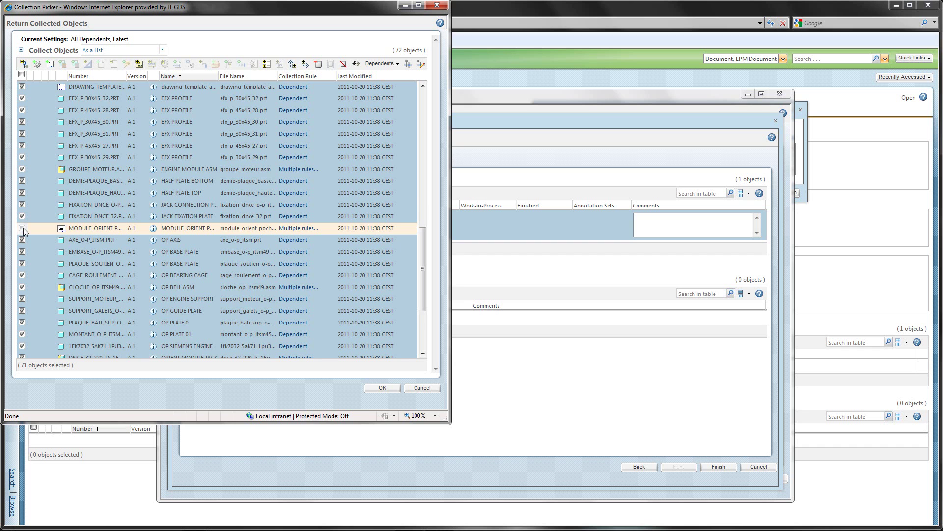
scroll(23, 231, "down", 3)
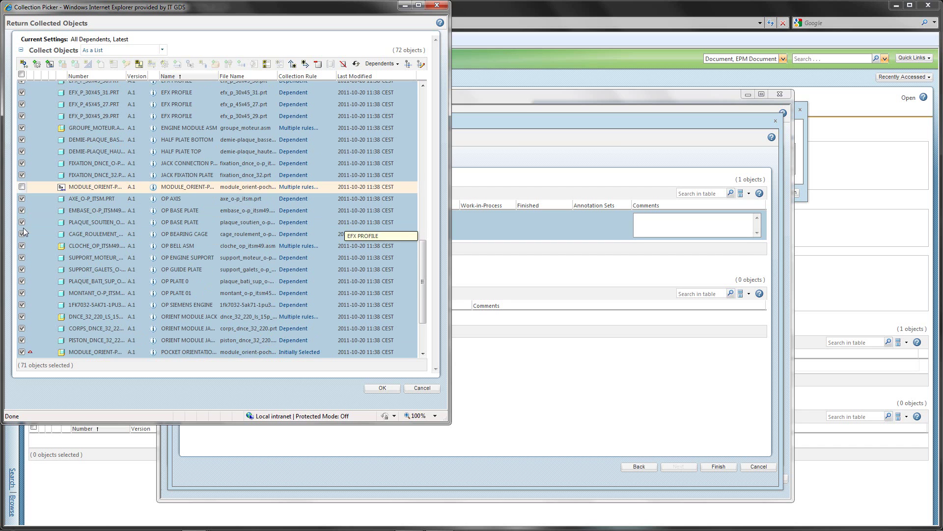
left_click(21, 352)
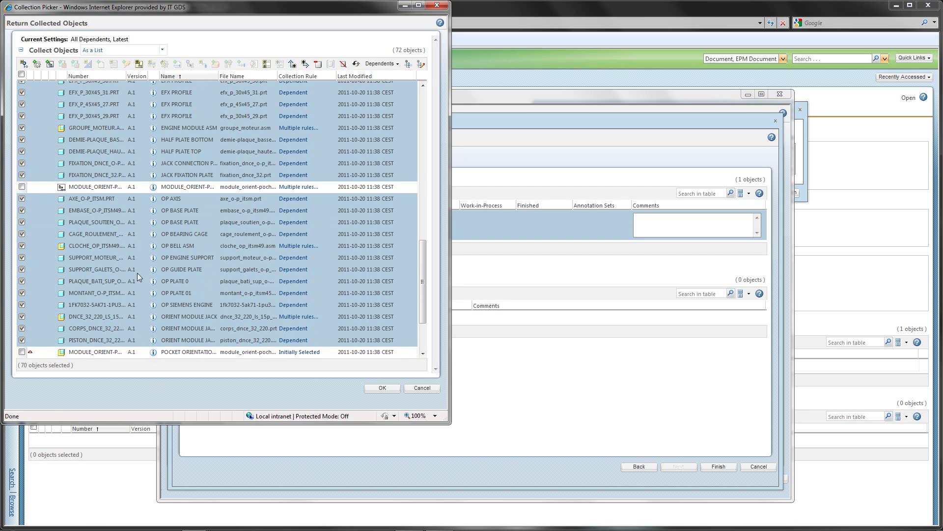
left_click(343, 64)
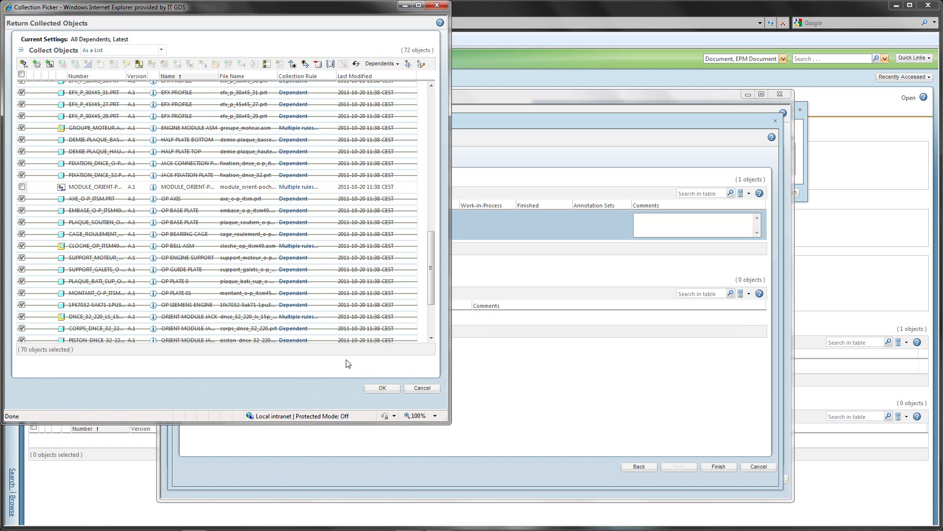
left_click(383, 388)
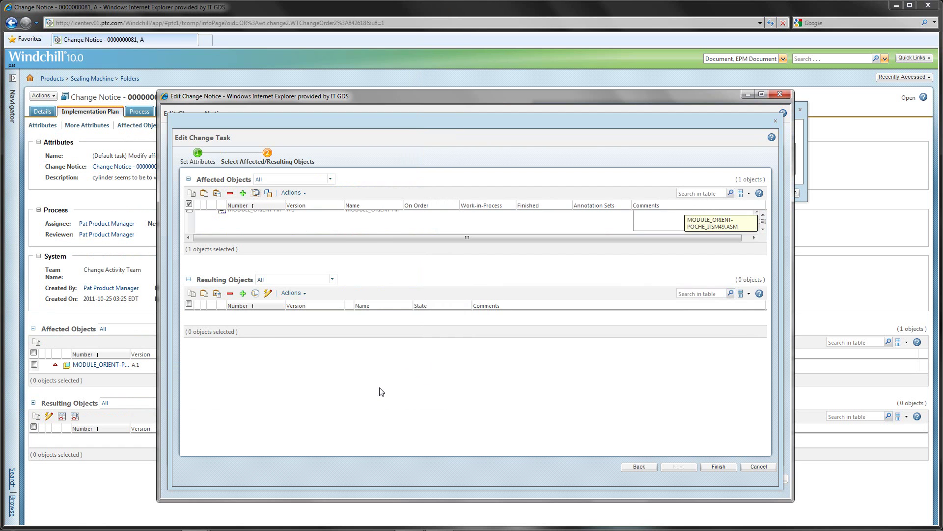
Revise the assembly and its drawing, excluding all other dependents from the revise list
left_click(188, 204)
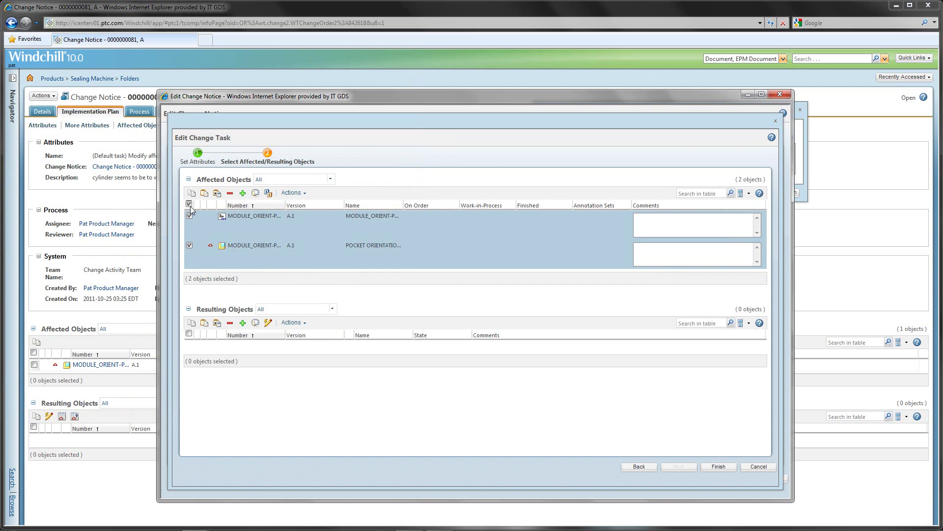
left_click(268, 194)
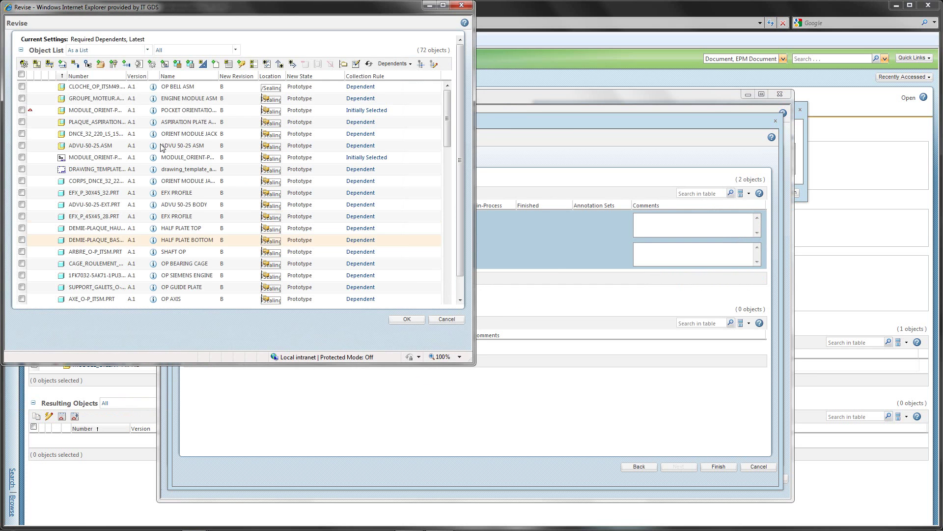
left_click(21, 75)
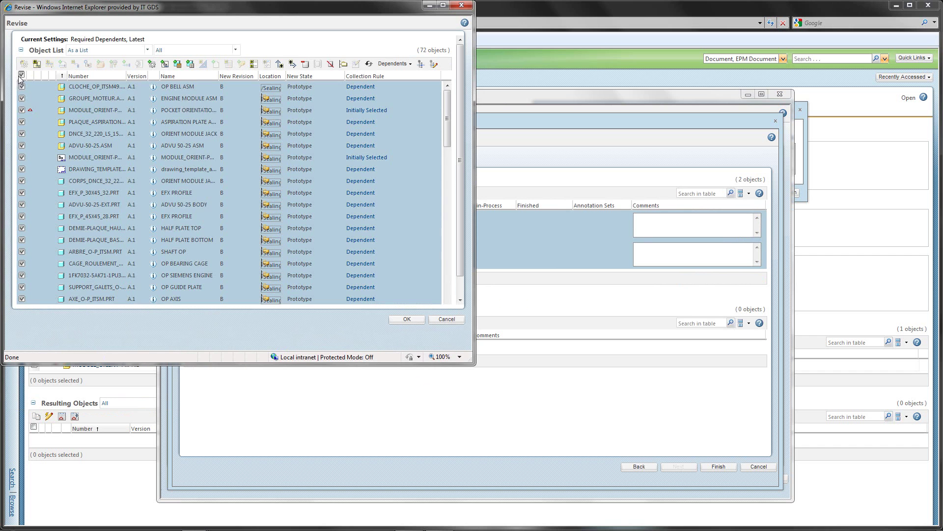
left_click(22, 110)
left_click(22, 158)
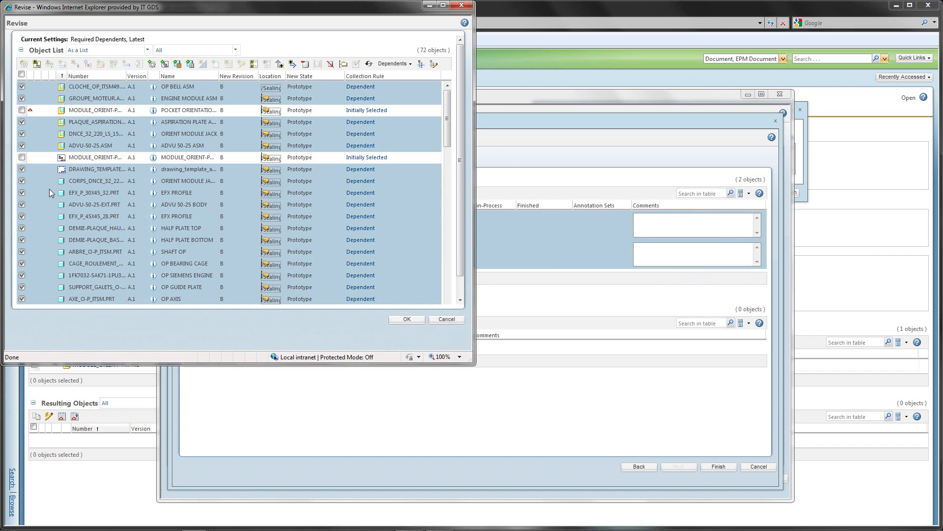
left_click(331, 64)
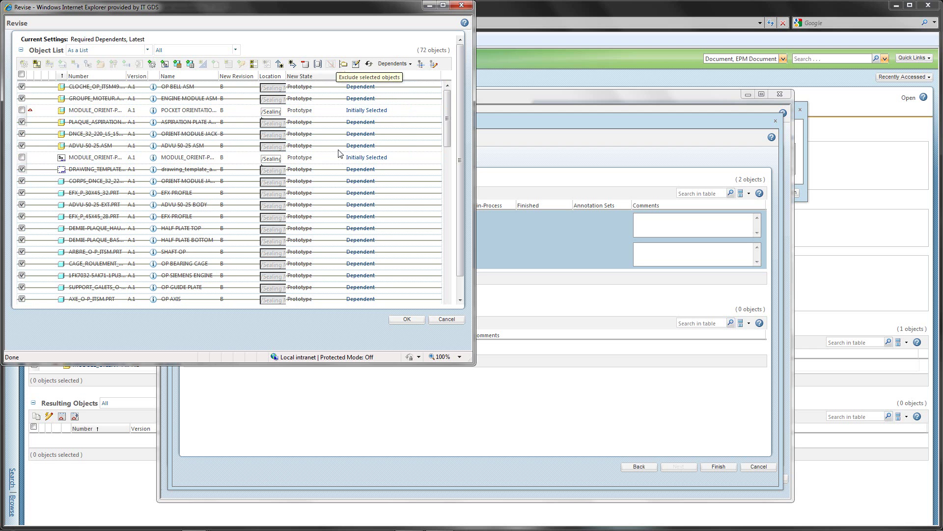
left_click(407, 319)
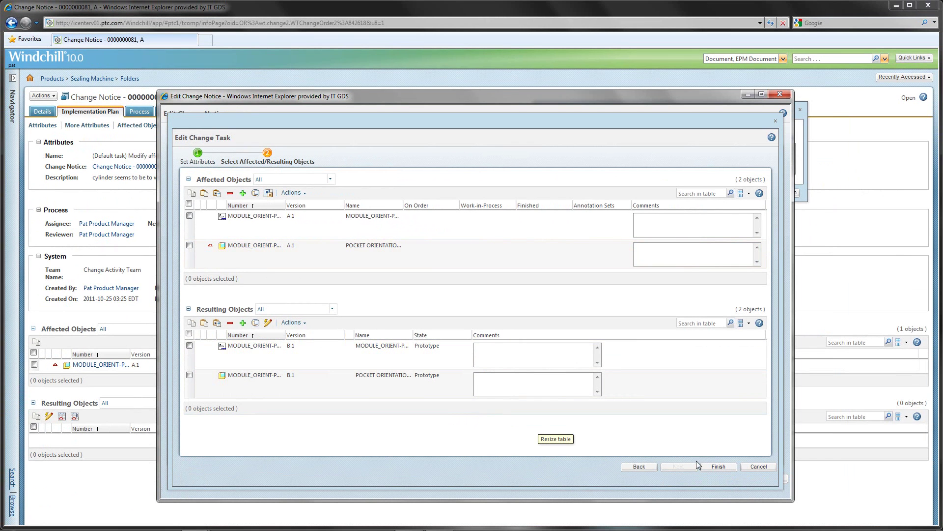
Finish the change task and change notice, choose Submit Now, and advance the presentation slide
left_click(716, 468)
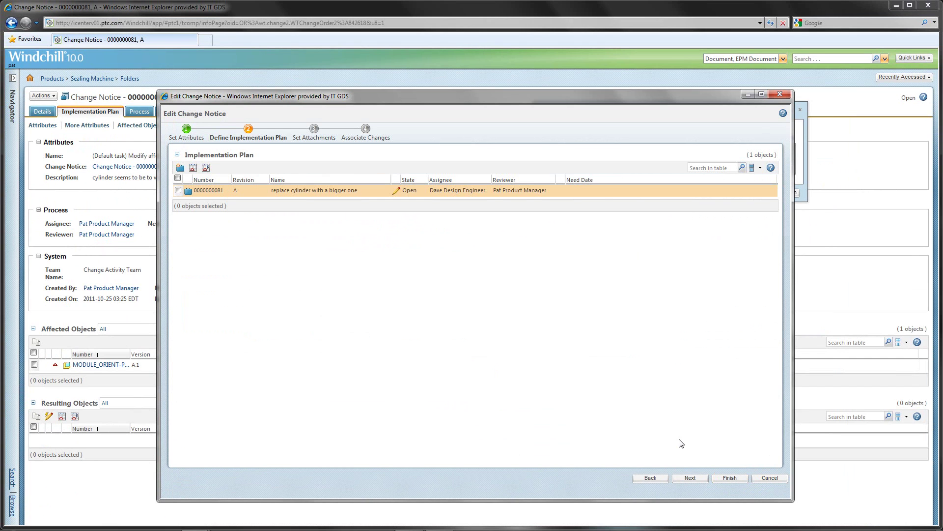
left_click(726, 480)
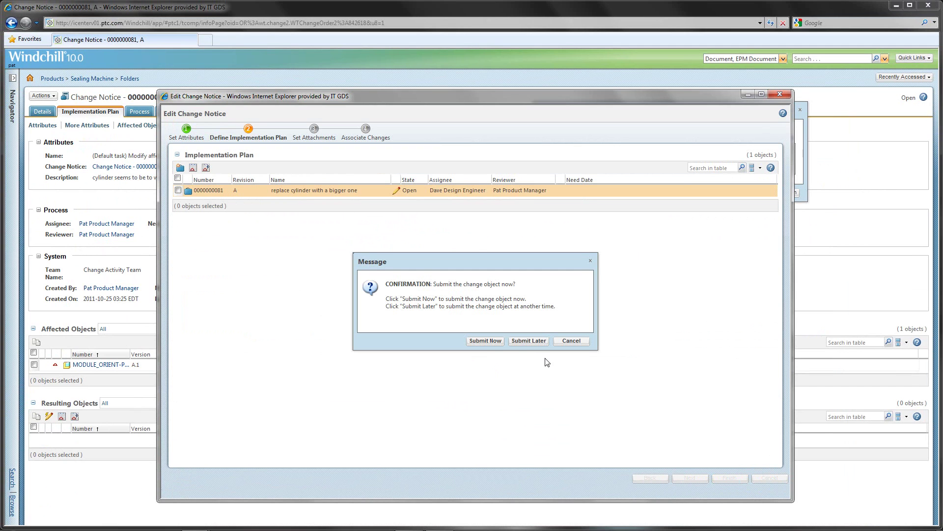
left_click(487, 344)
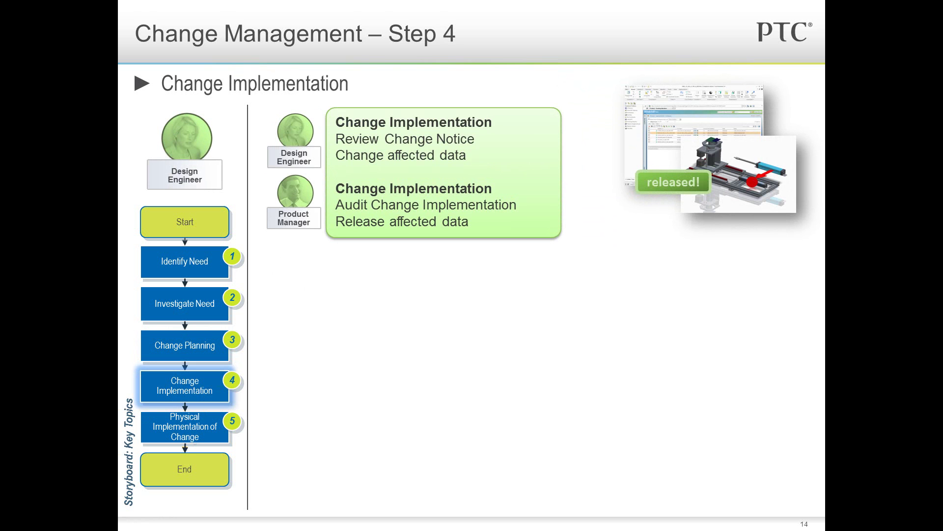
key("Right")
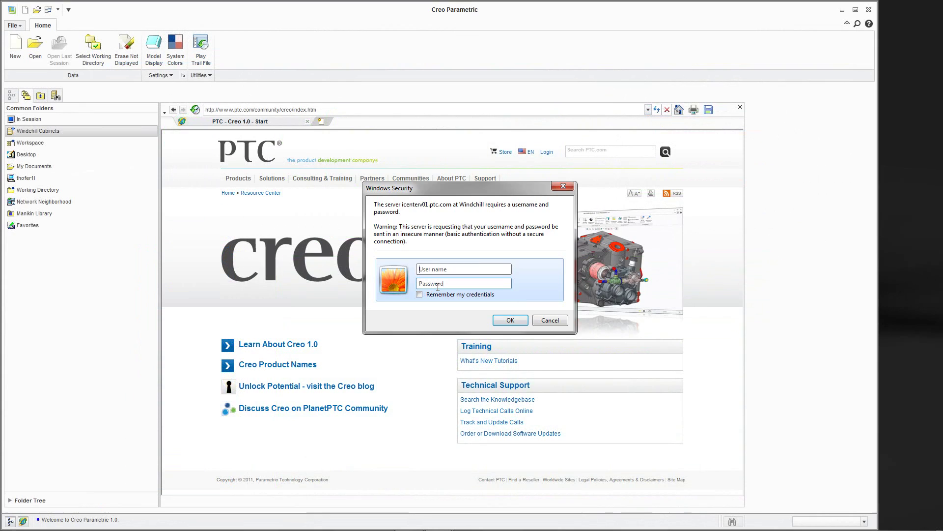
Sign in to Windchill with the user's account credentials
key("Tab")
key("Return")
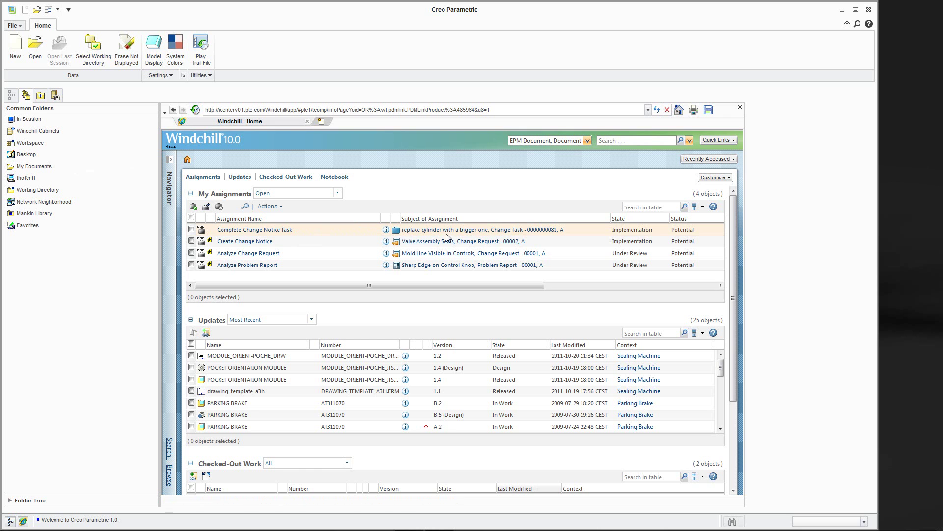
Open resulting drawing MODULE_ORIENT-POCHE_DRW in Creo from the Complete Change Notice Task's change task
left_click(269, 230)
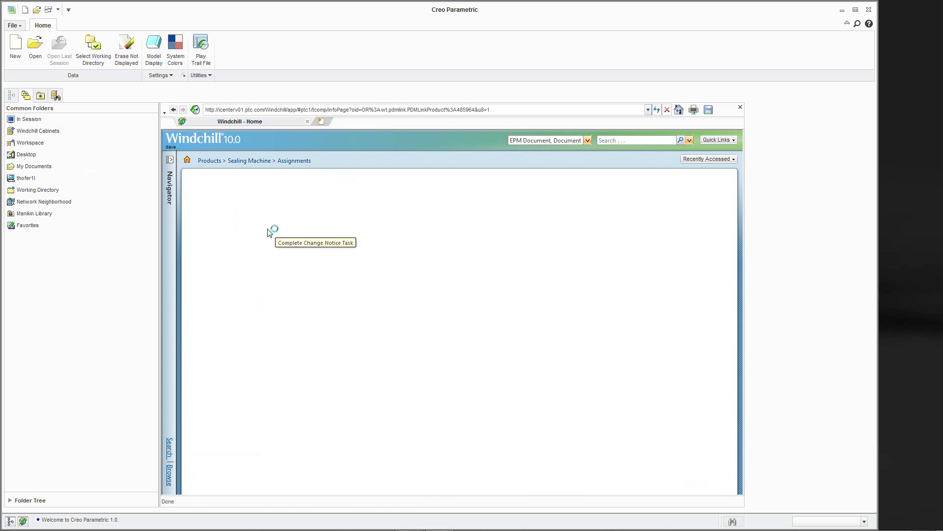
left_click(330, 269)
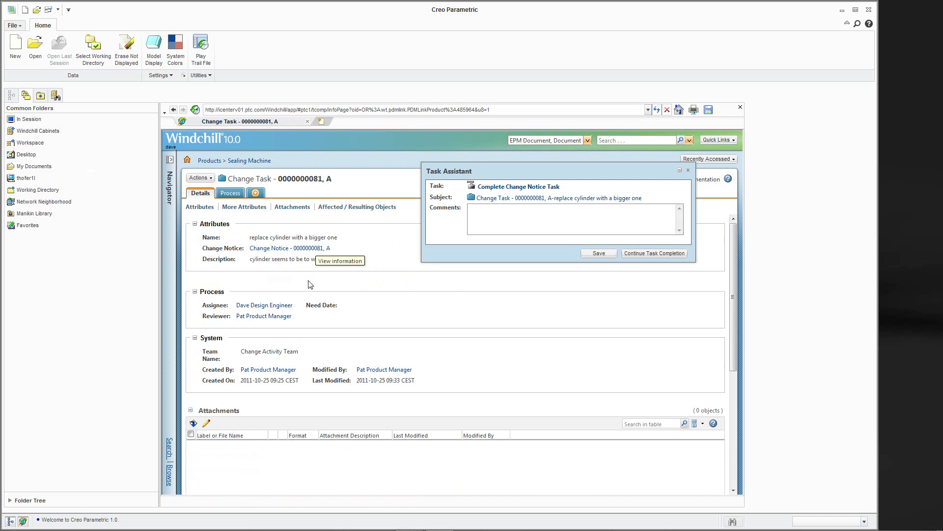
scroll(269, 268, "down", 2)
scroll(270, 268, "down", 2)
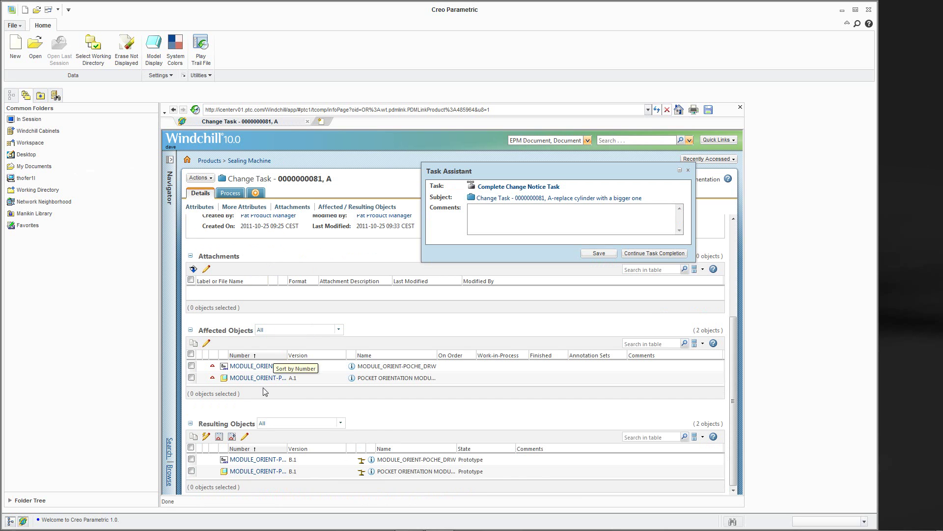
right_click(271, 462)
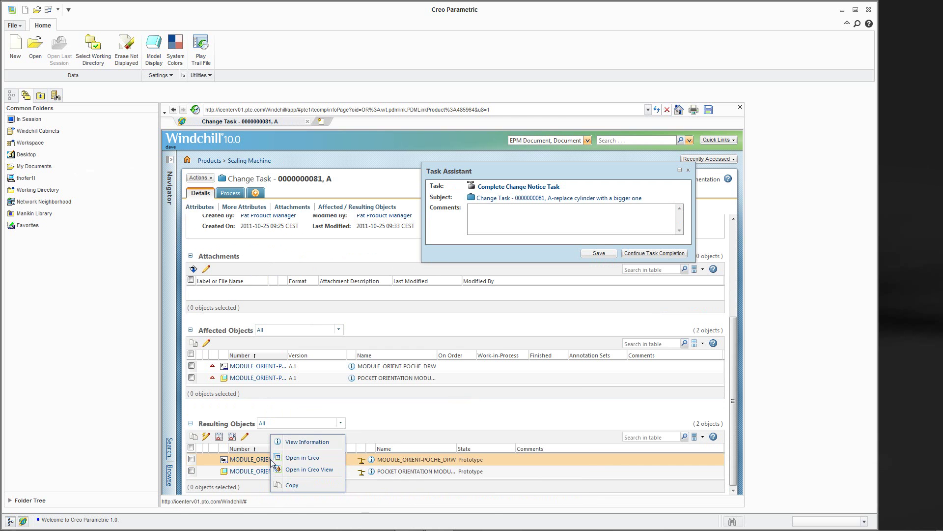
left_click(298, 461)
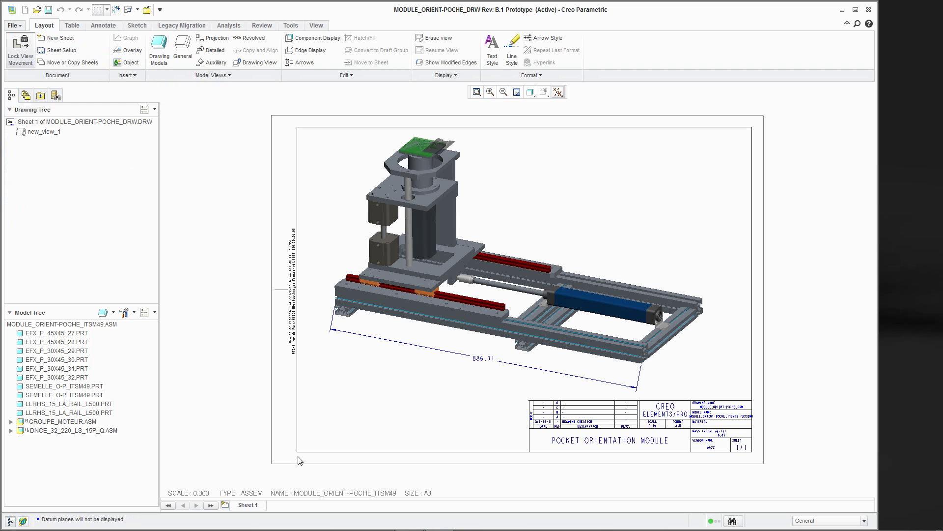
Check out the drawing from Windchill and open its root assembly in its own window
left_click(17, 25)
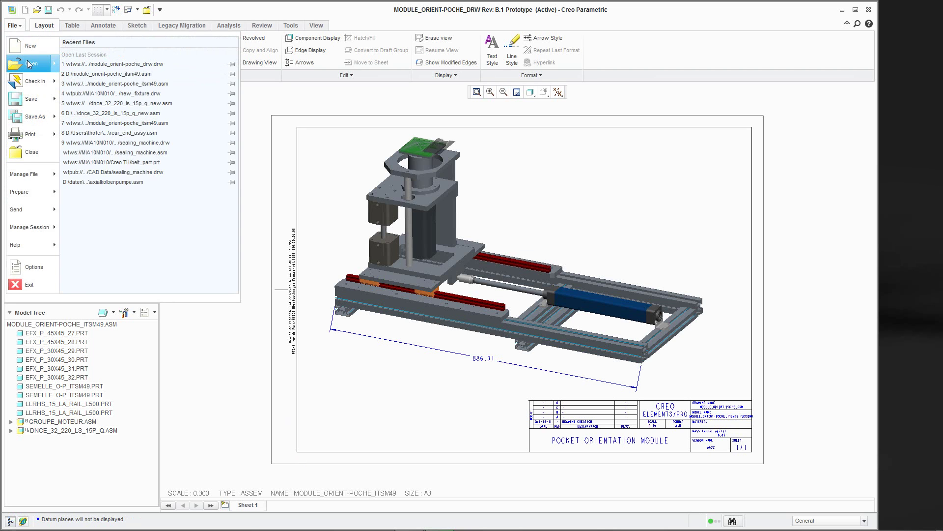
mouse_move(57, 84)
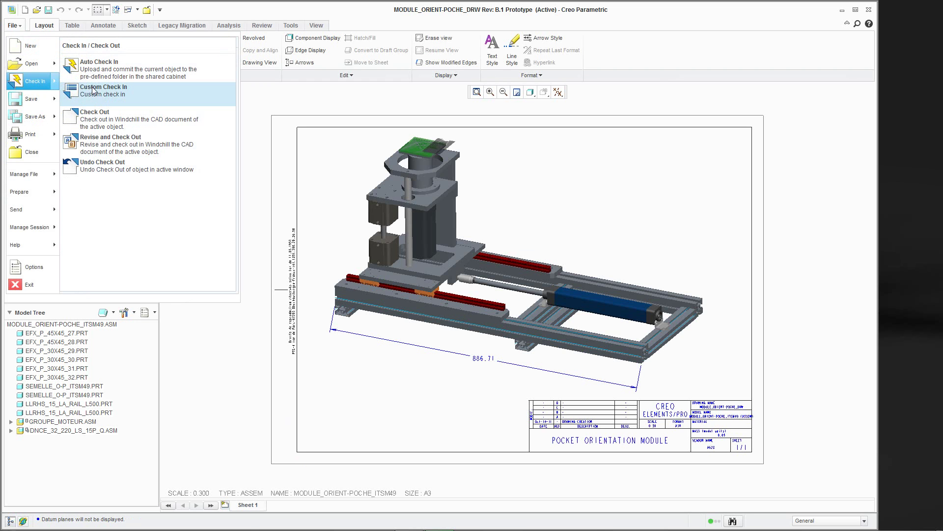
left_click(99, 118)
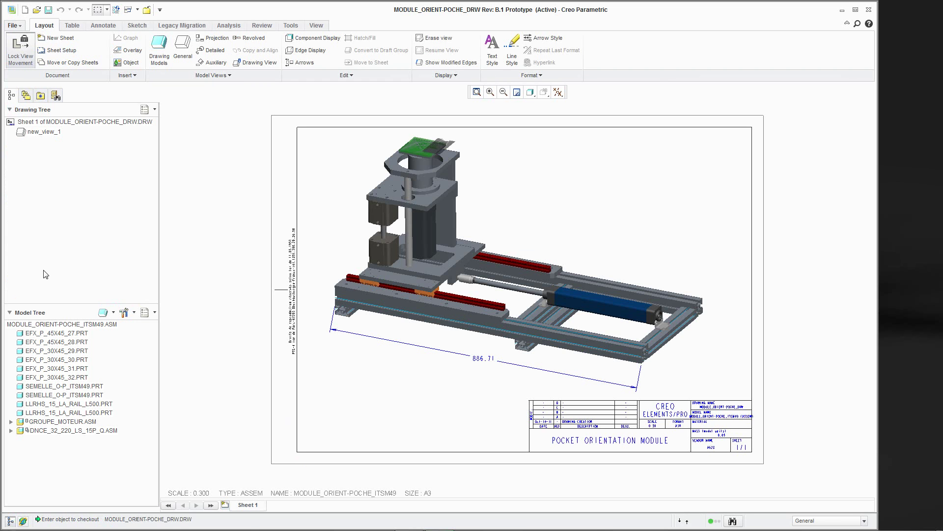
right_click(32, 325)
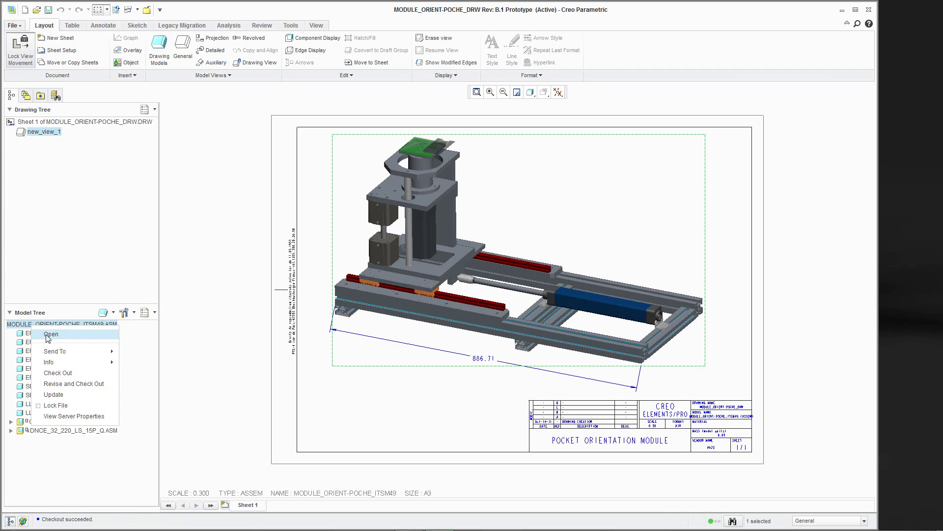
left_click(51, 334)
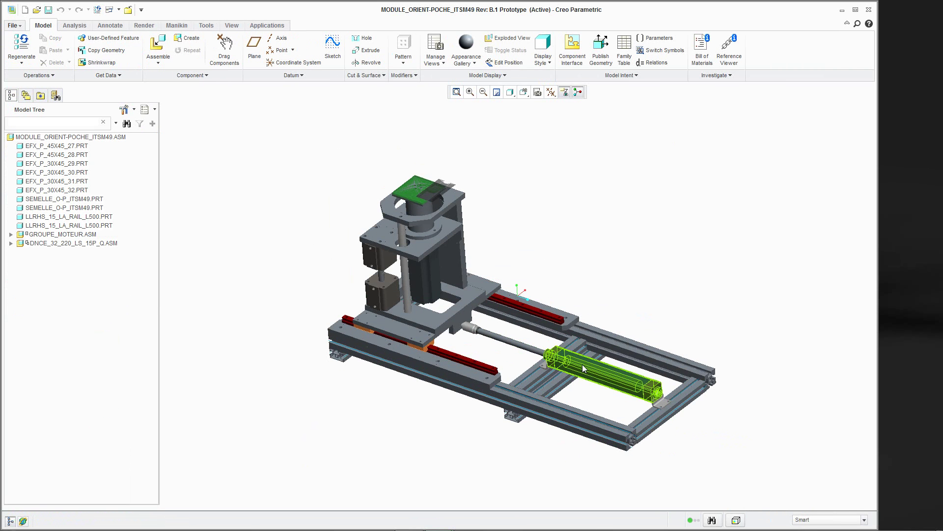
Replace the cylinder with unrelated component dnce_32_220_ls_15p_q_new.asm
left_click(584, 369)
right_click(77, 243)
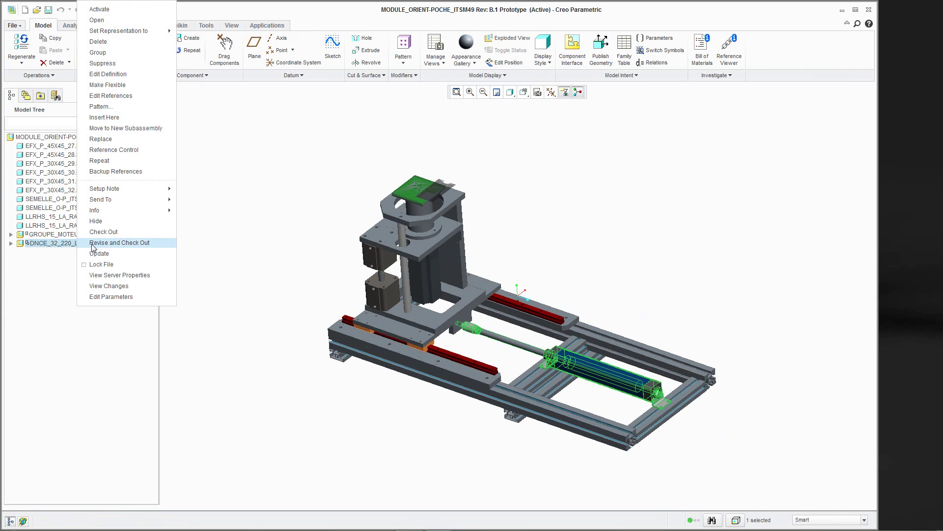
left_click(101, 140)
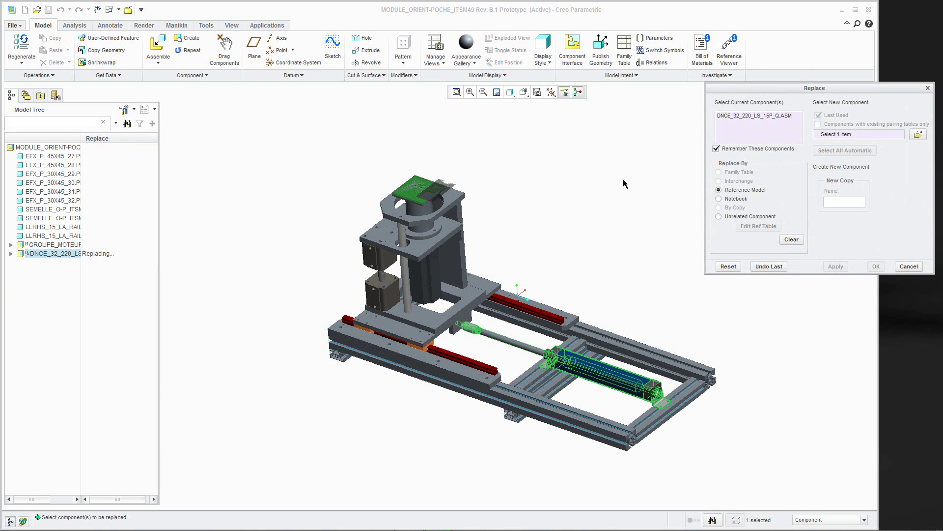
left_click(719, 217)
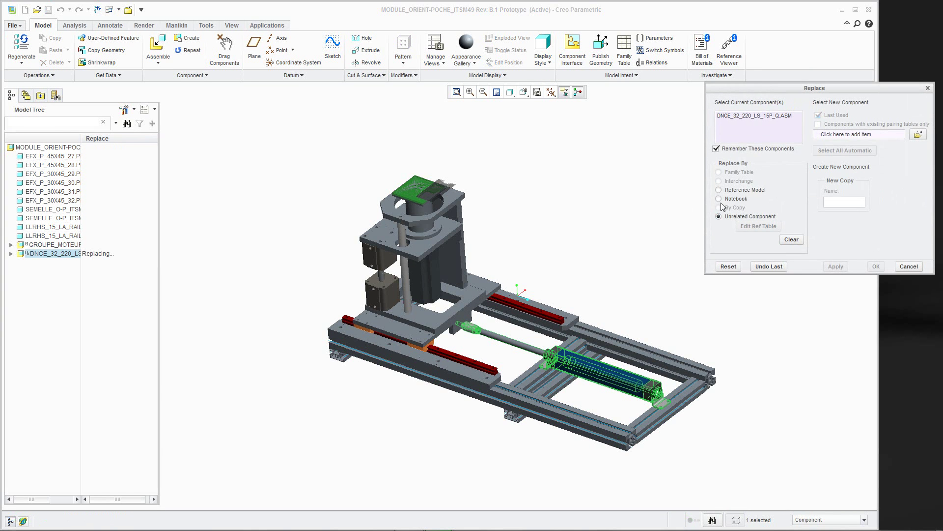
left_click(919, 135)
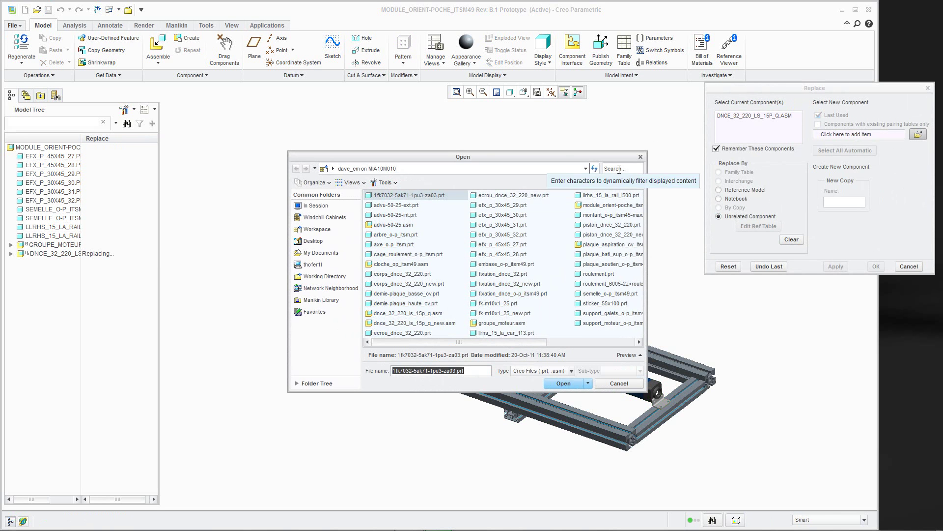
left_click(620, 170)
type("new")
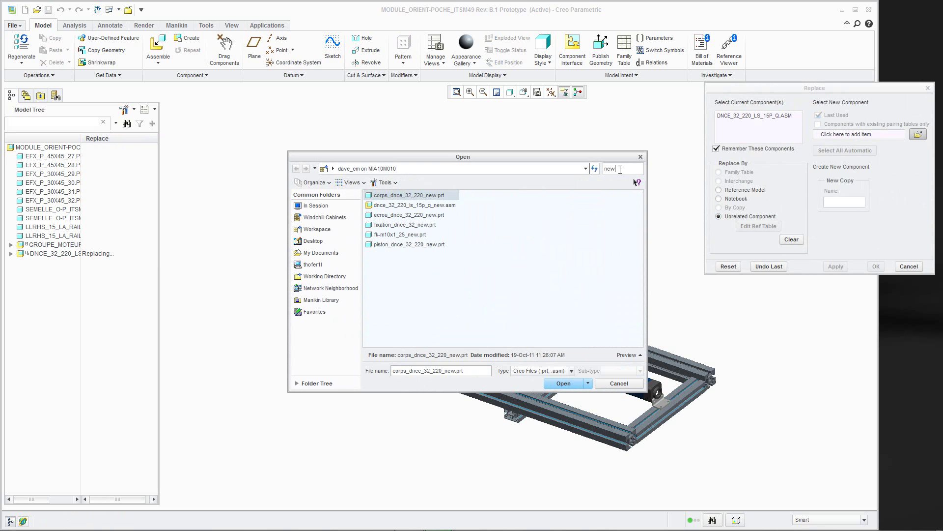
left_click(434, 206)
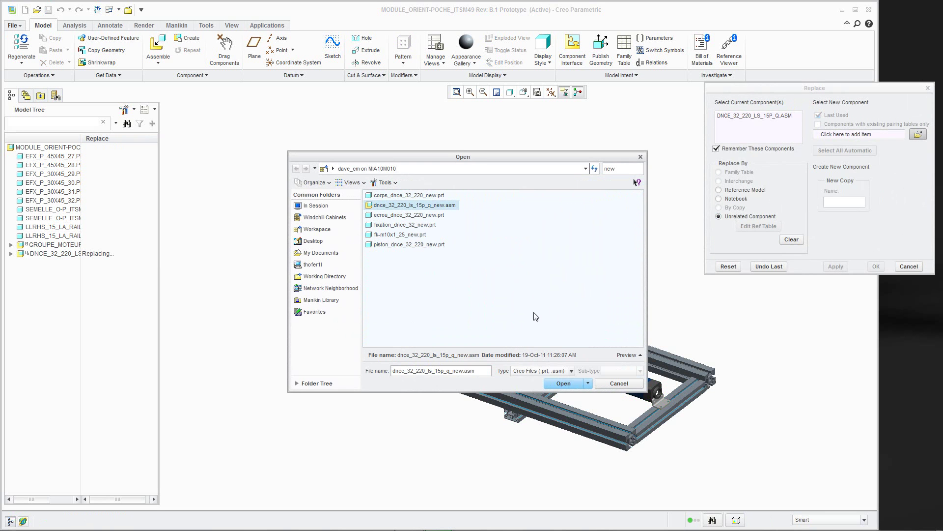
left_click(565, 386)
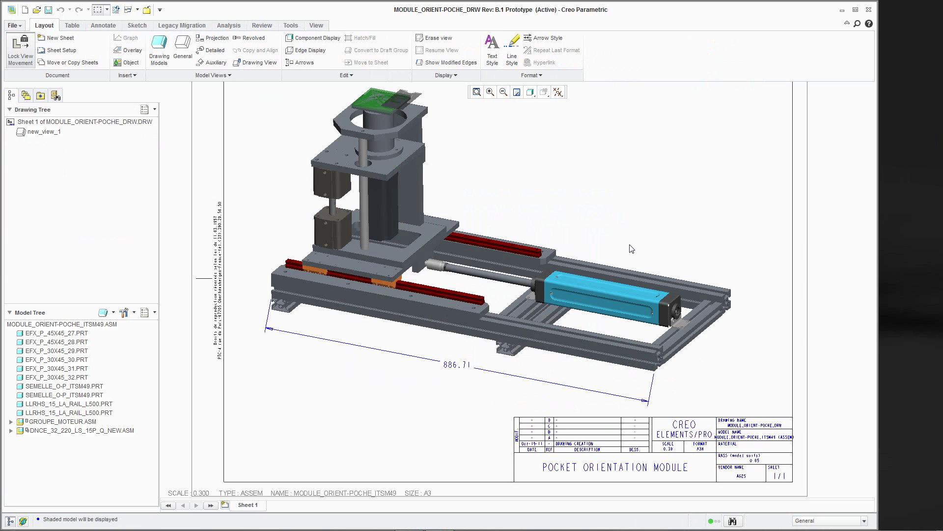
Auto check in the drawing to Windchill as revision B.2
scroll(632, 249, "down", 1)
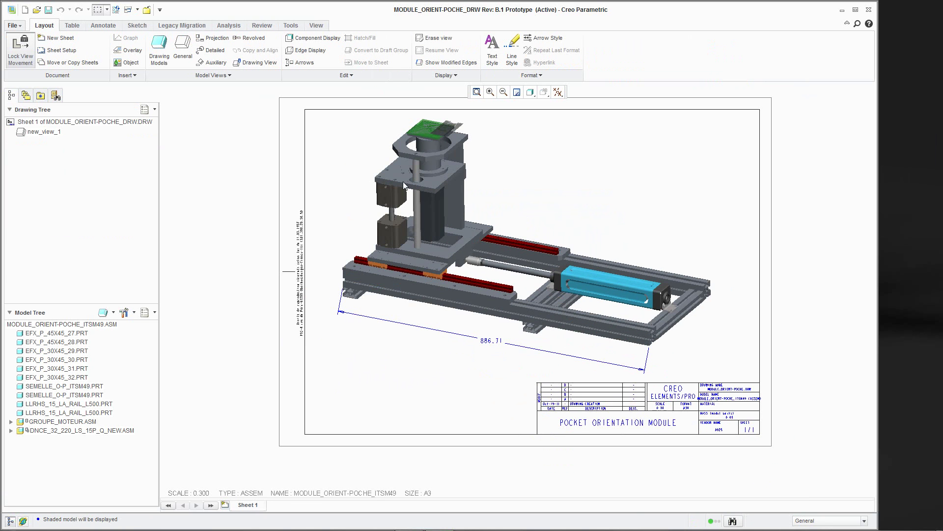
left_click(13, 25)
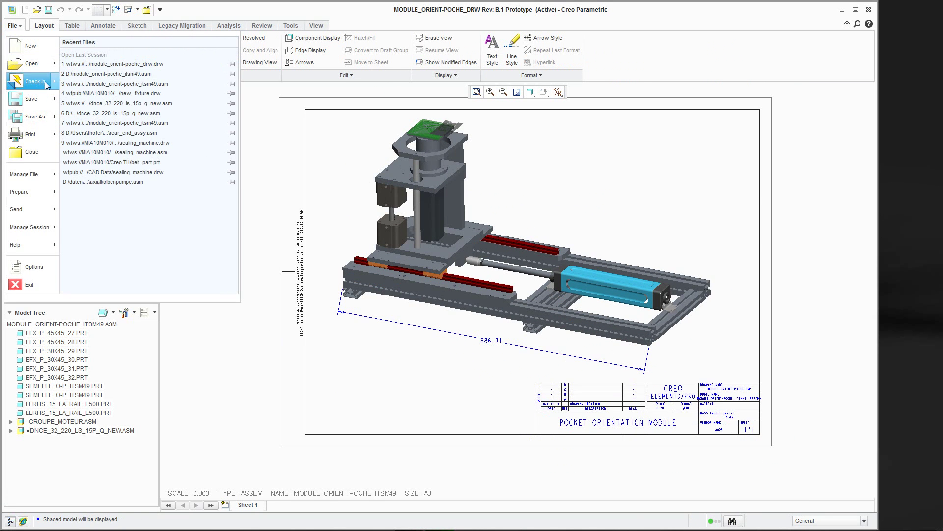
mouse_move(55, 87)
left_click(97, 70)
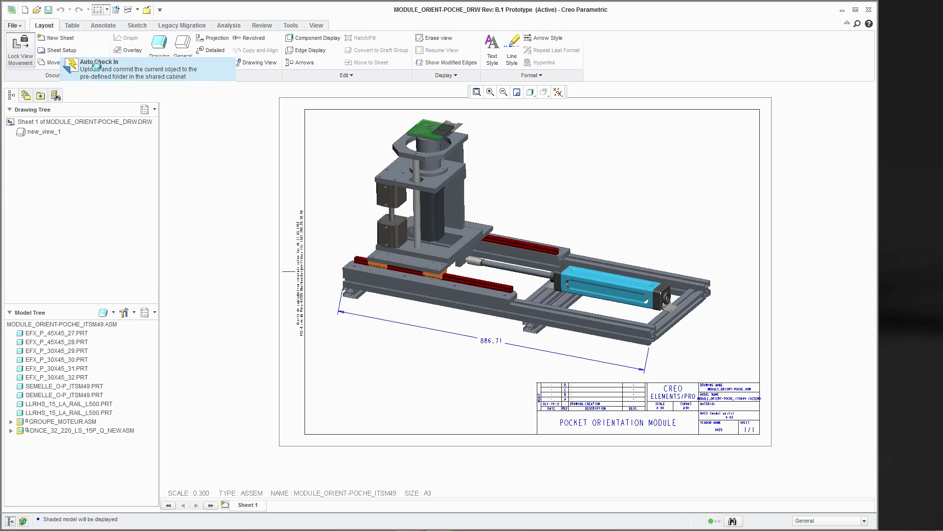
left_click(381, 407)
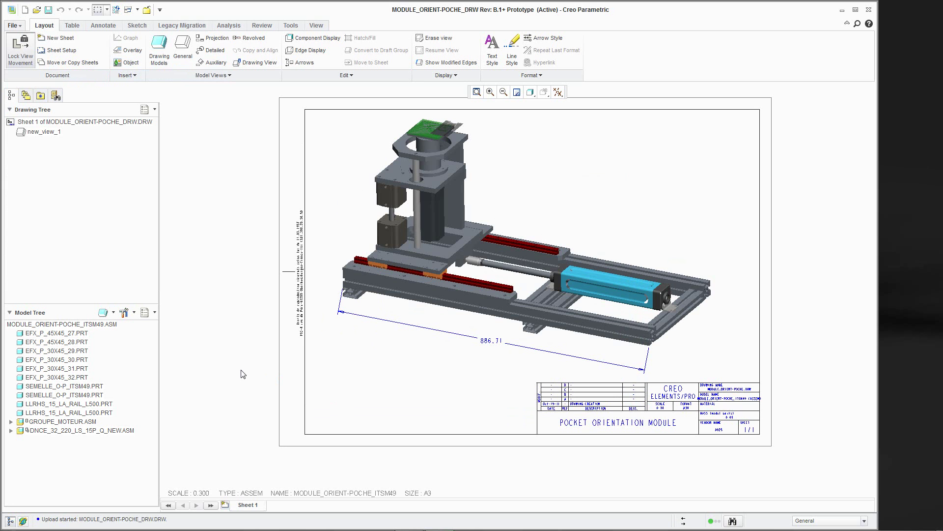
Complete the change notice task in Windchill with the comment 'done'
left_click(23, 522)
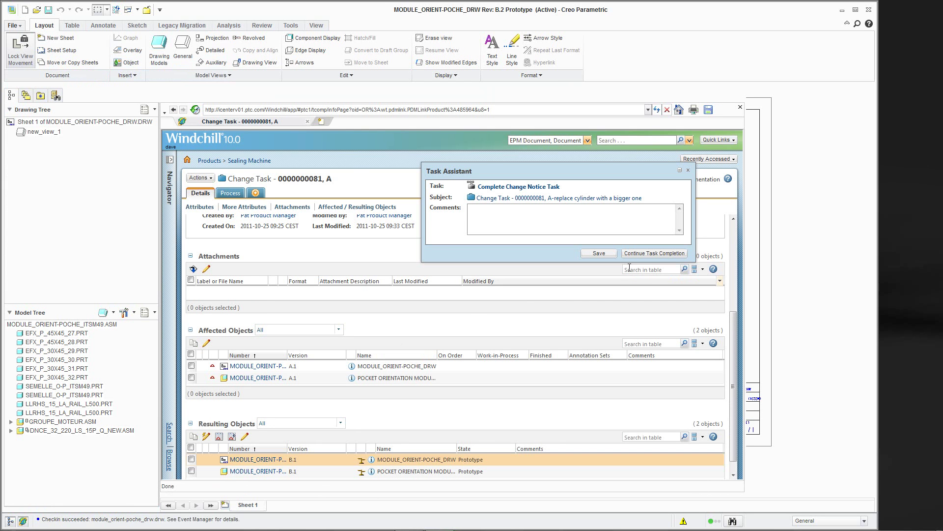
left_click(643, 254)
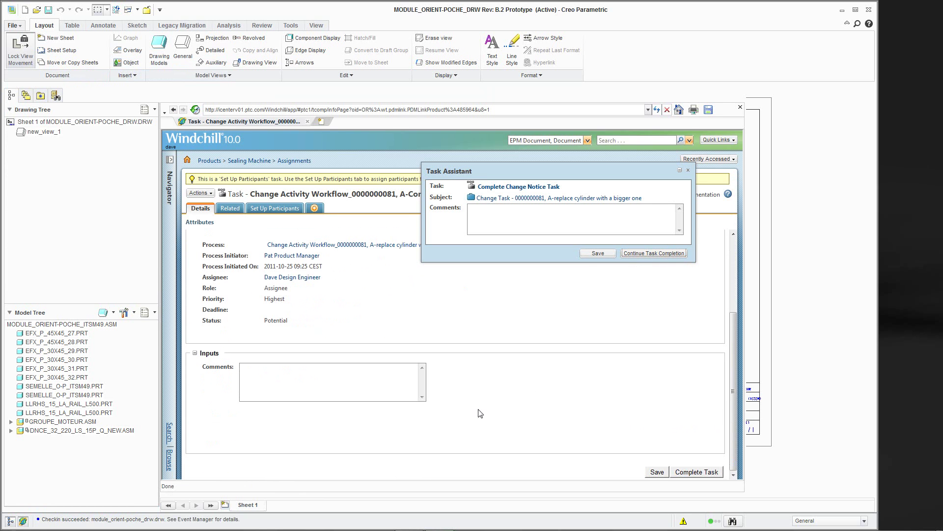
left_click(303, 377)
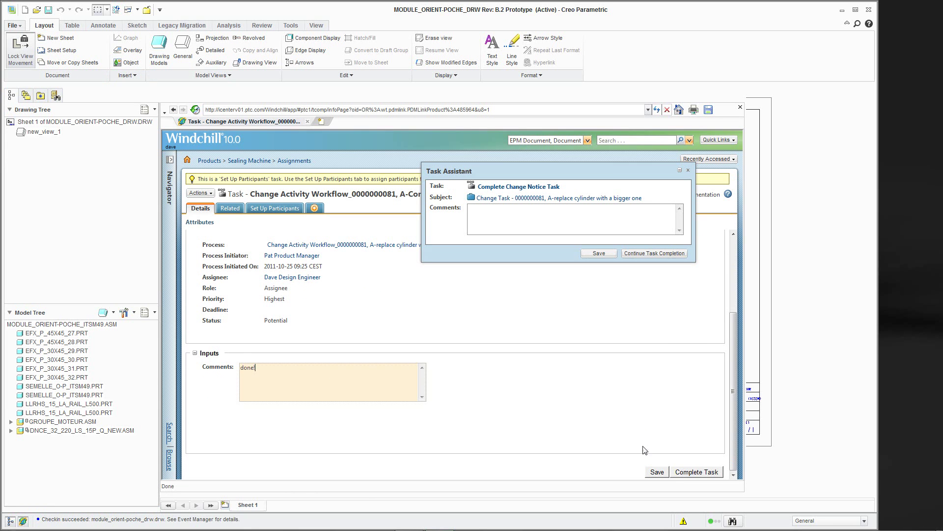
left_click(697, 471)
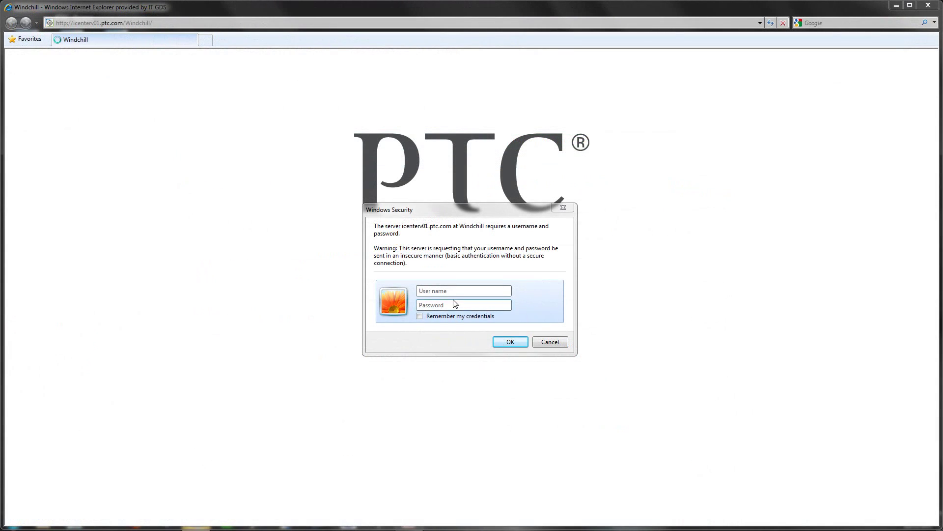
Sign in to Windchill with the reviewer's credentials
type("p")
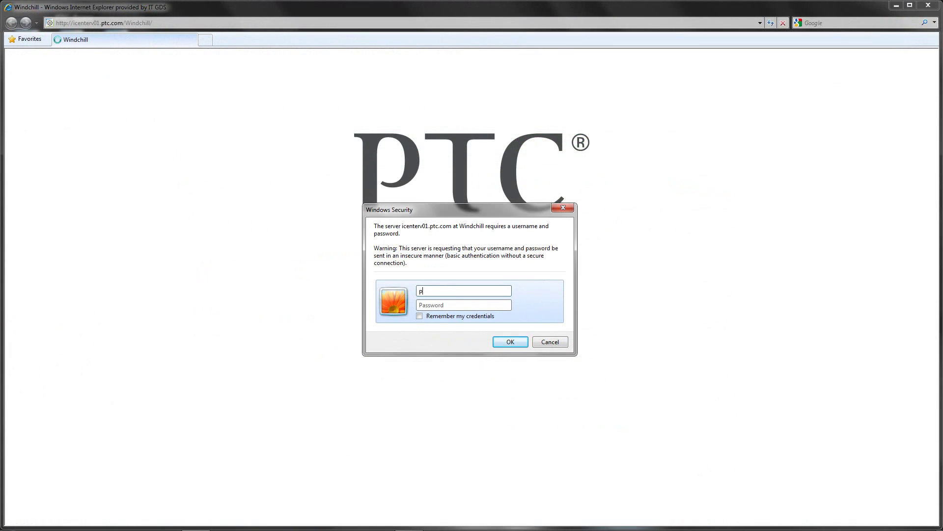
key("Return")
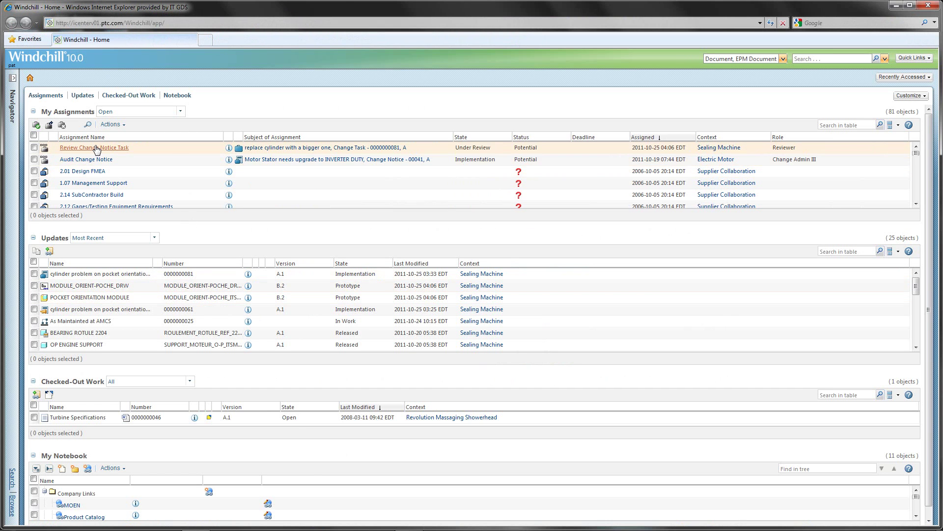
left_click(96, 148)
left_click(148, 191)
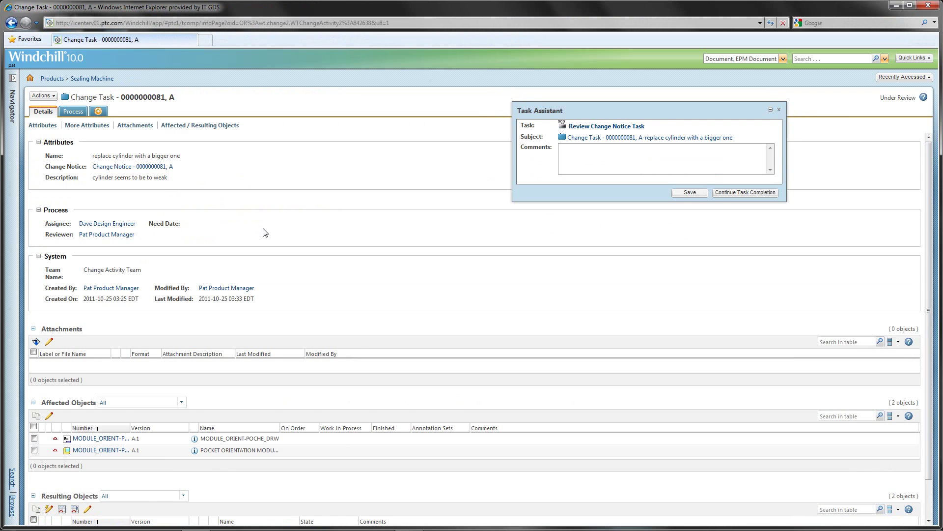
scroll(263, 230, "down", 2)
right_click(170, 489)
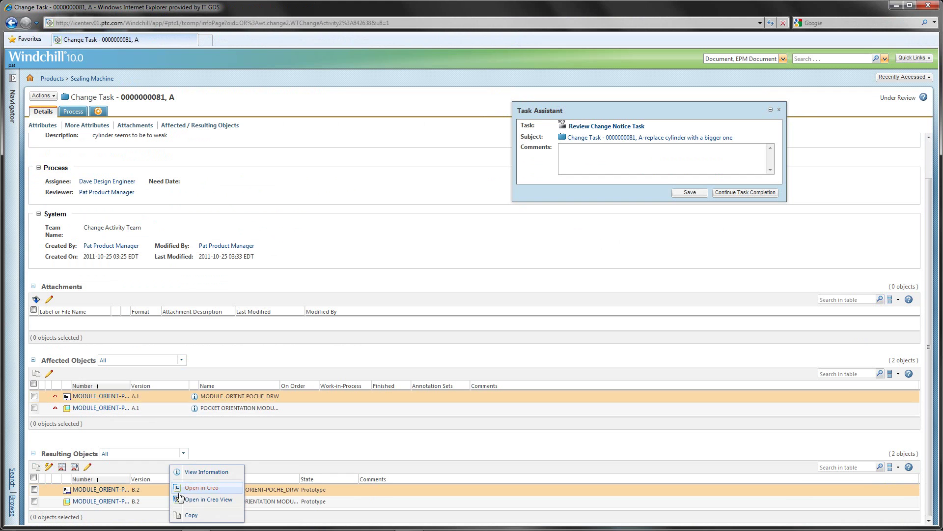
View the revised B.2 pocket orientation module drawing in Creo View, then exit the viewer
left_click(209, 500)
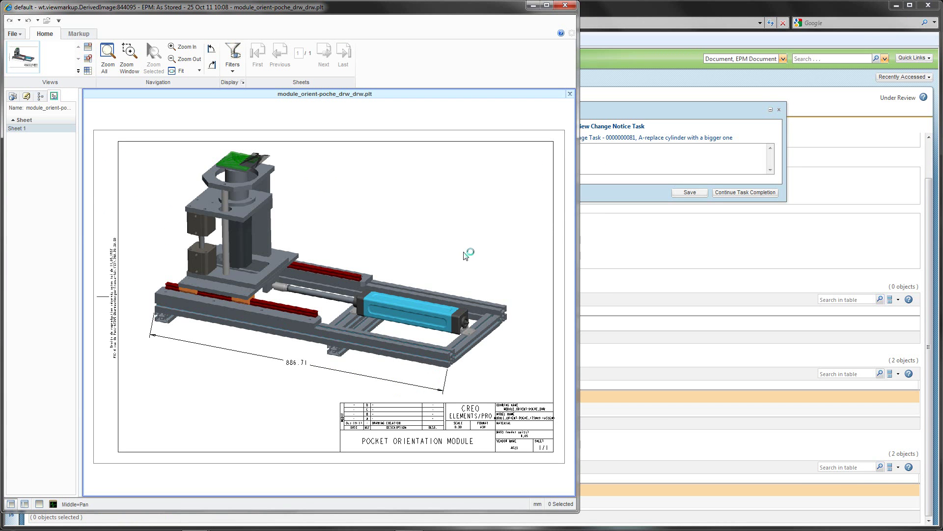
left_click(13, 34)
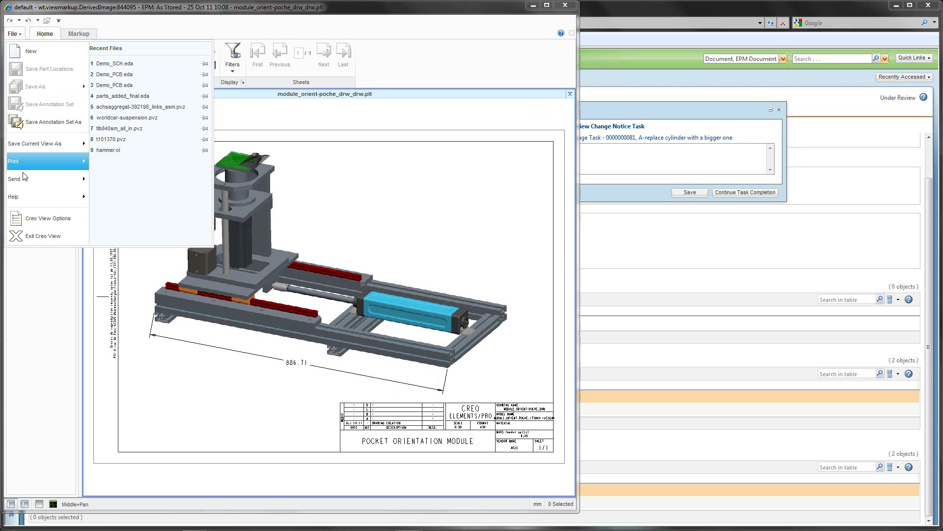
left_click(25, 229)
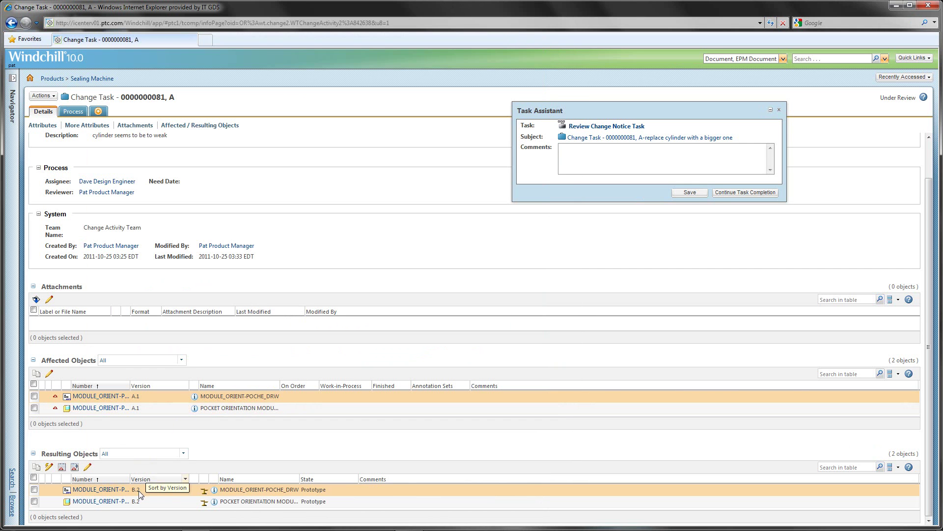
Check the assembly's details, then complete the review task with a short approving comment
left_click(195, 409)
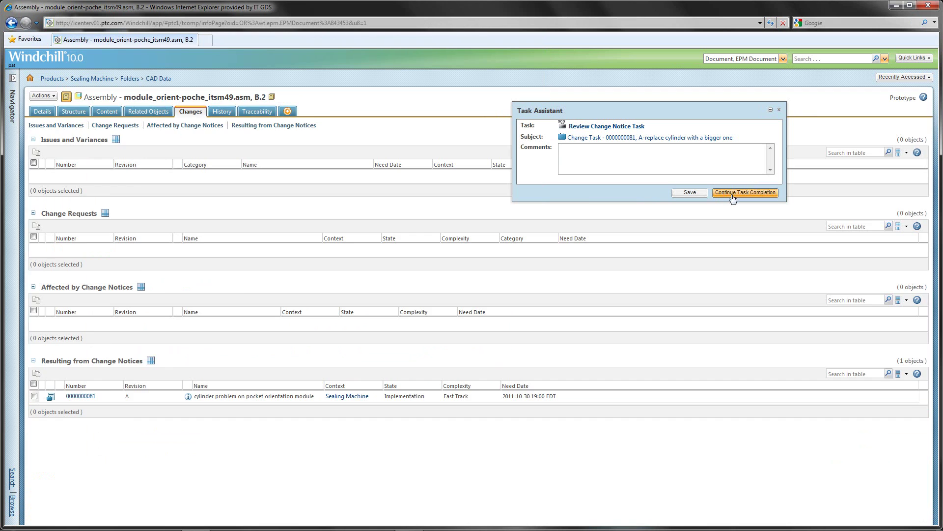
left_click(737, 192)
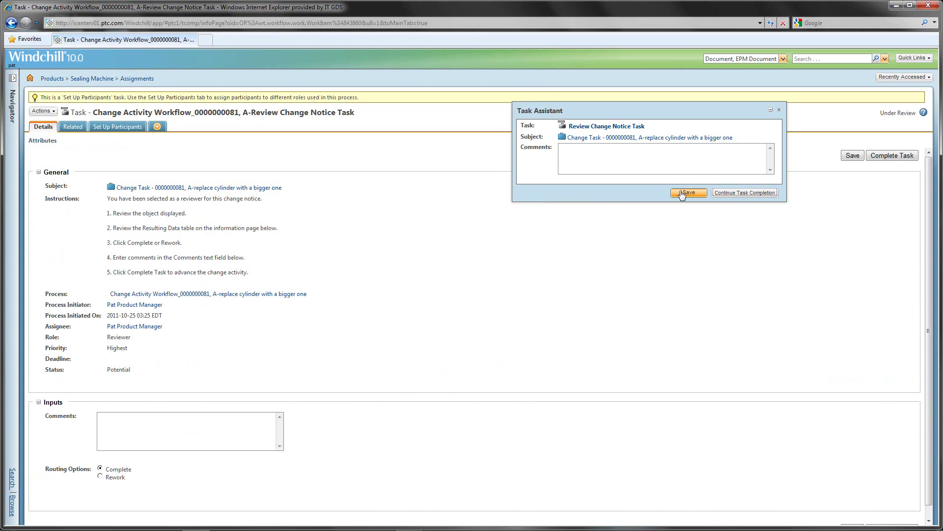
left_click(200, 422)
type("well done, dave")
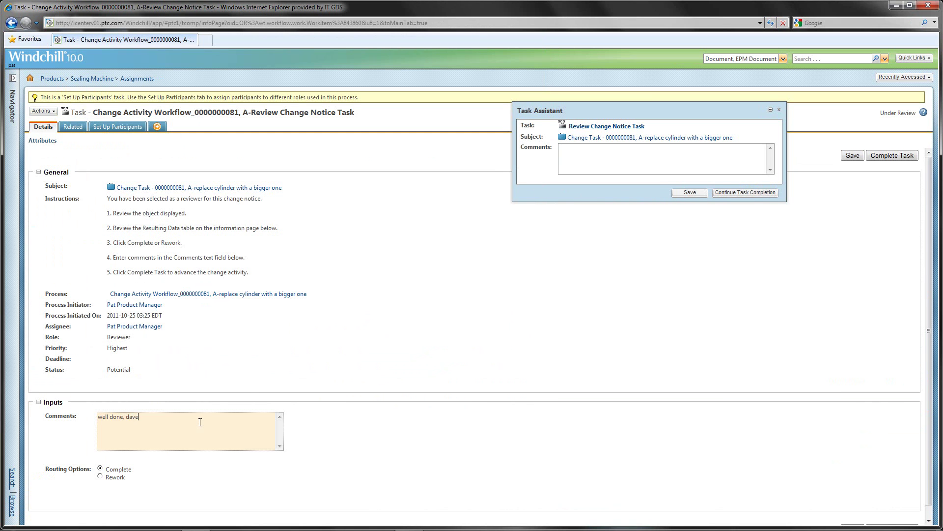
type("!")
scroll(727, 427, "down", 1)
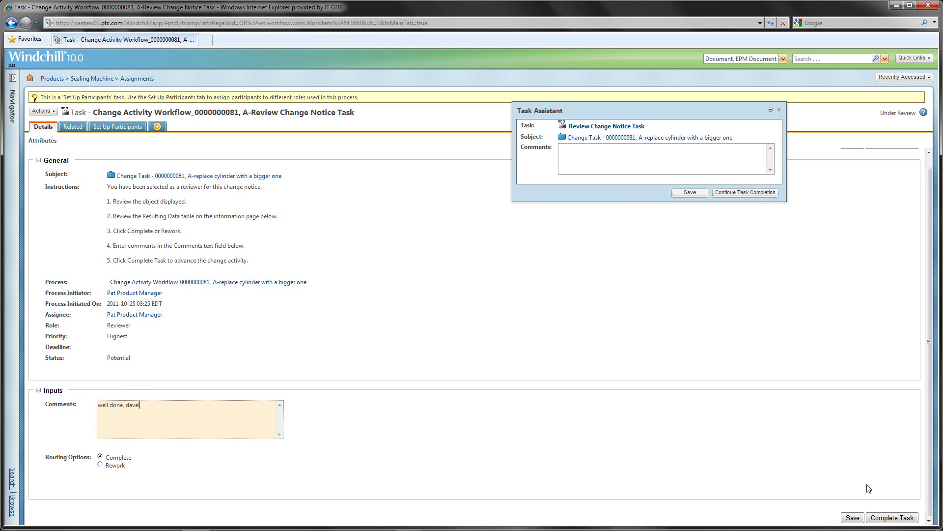
left_click(894, 519)
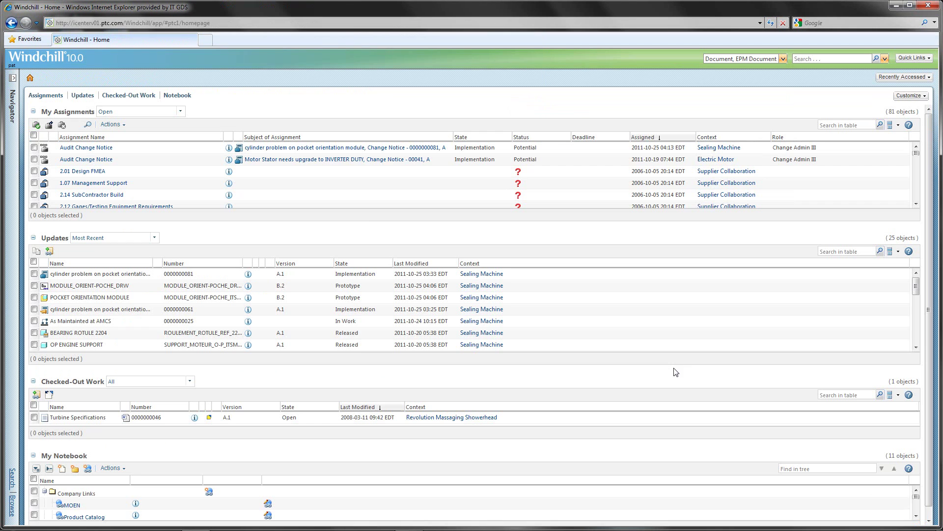
left_click(96, 149)
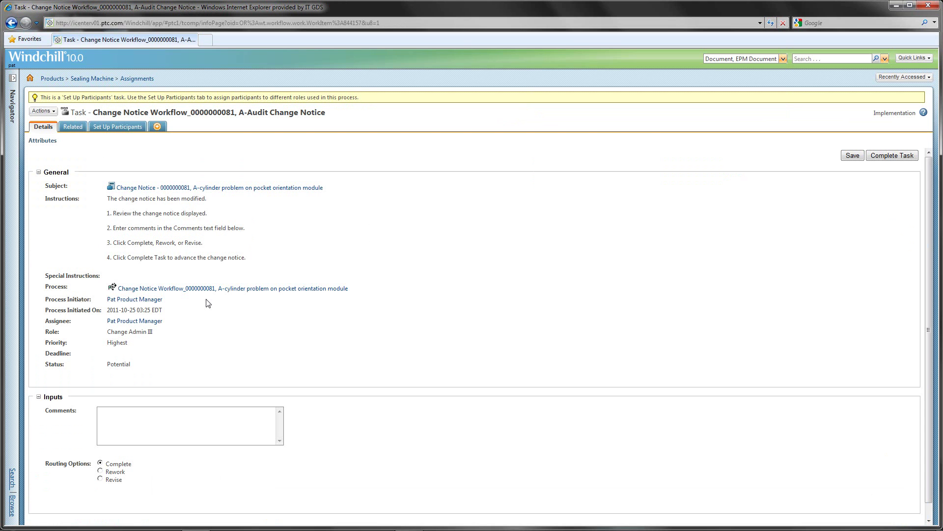
left_click(216, 189)
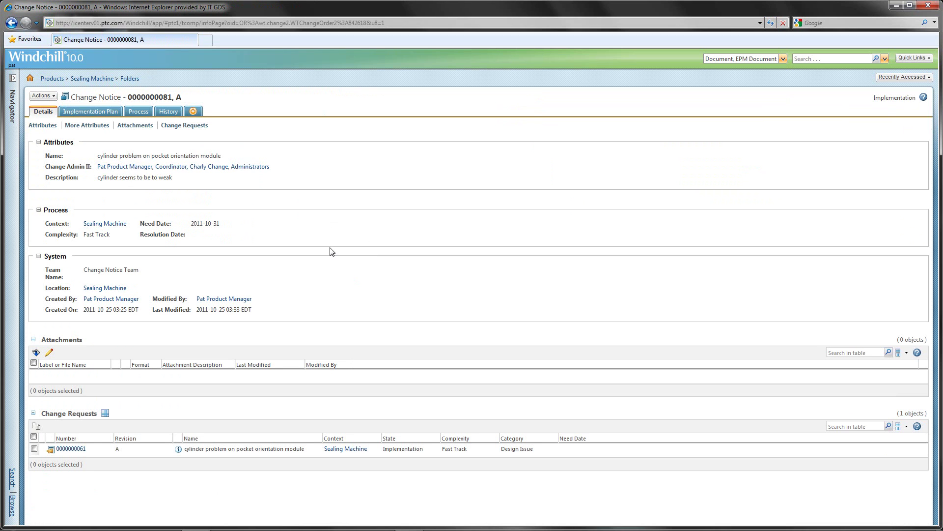
left_click(100, 112)
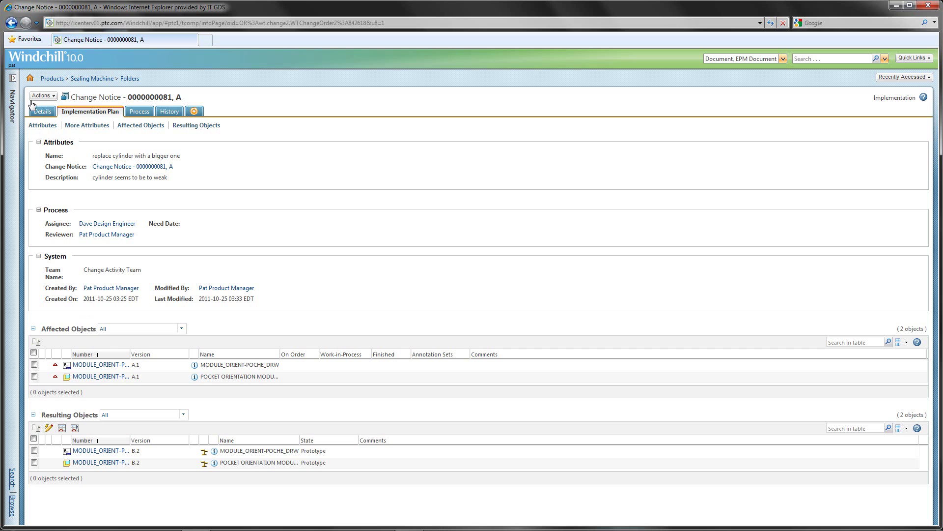
left_click(12, 23)
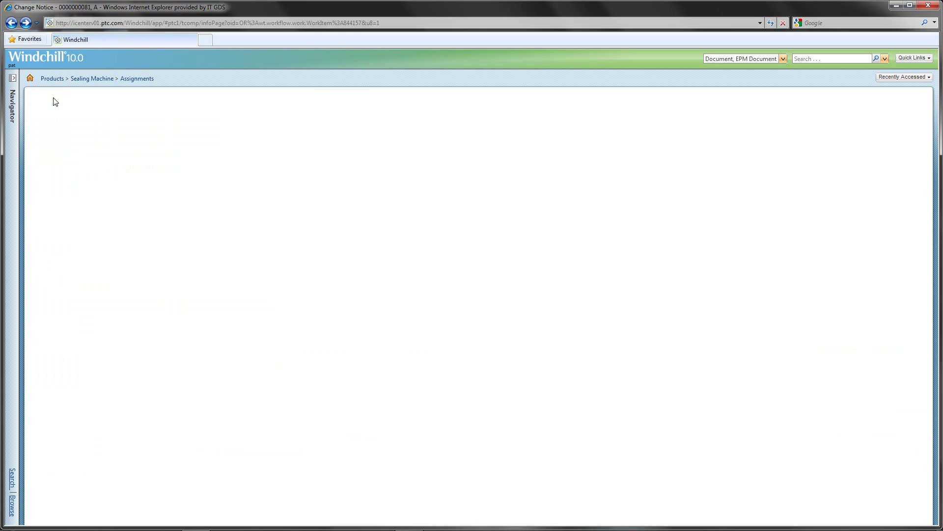
Complete the audit task with the comment 'all done'
left_click(140, 423)
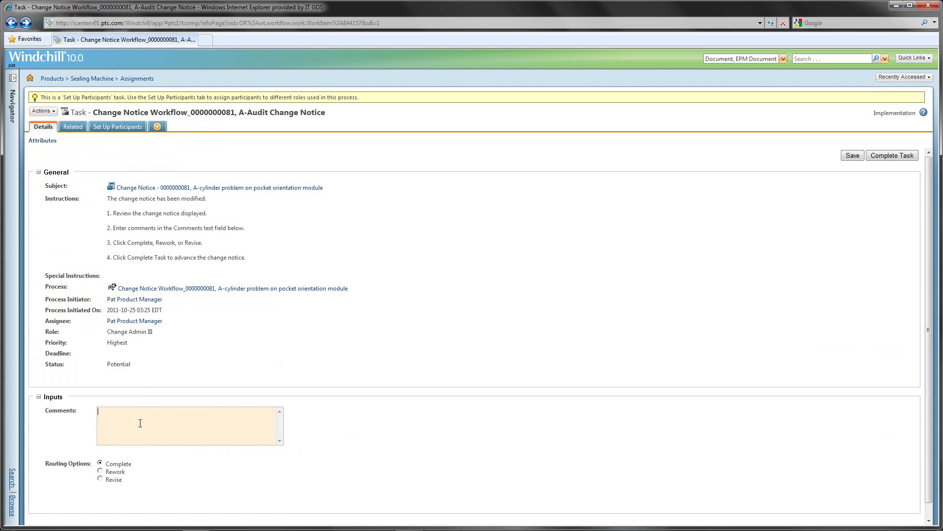
type("all done")
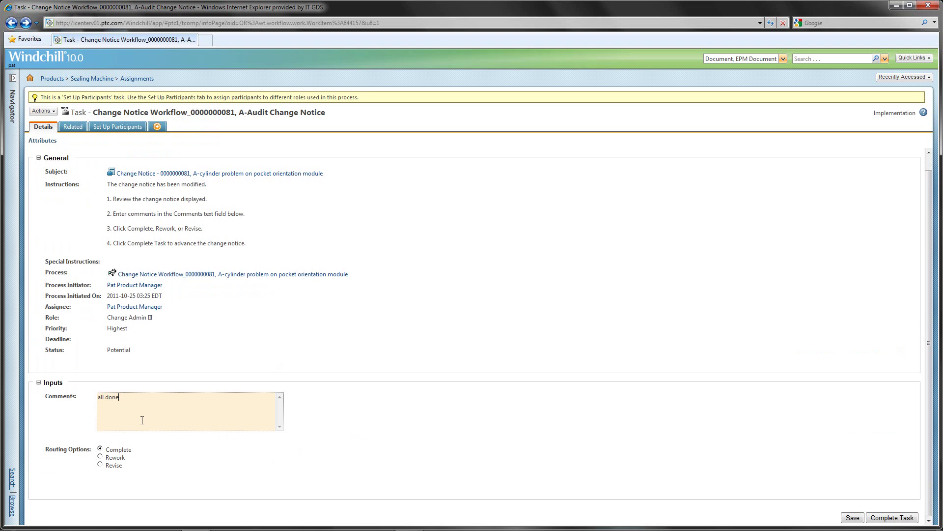
left_click(883, 520)
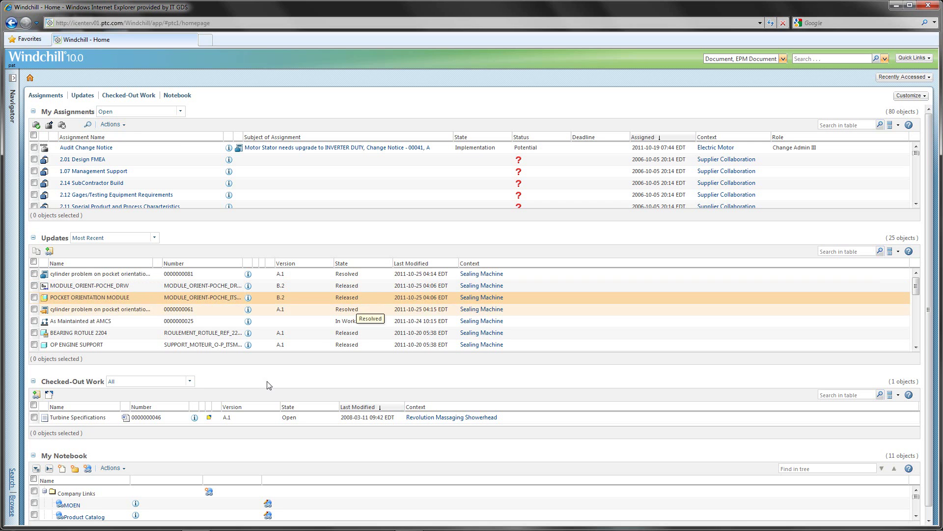
Browse in the navigator to the Changes pages listing Change Notices and Change Monitor
left_click(11, 506)
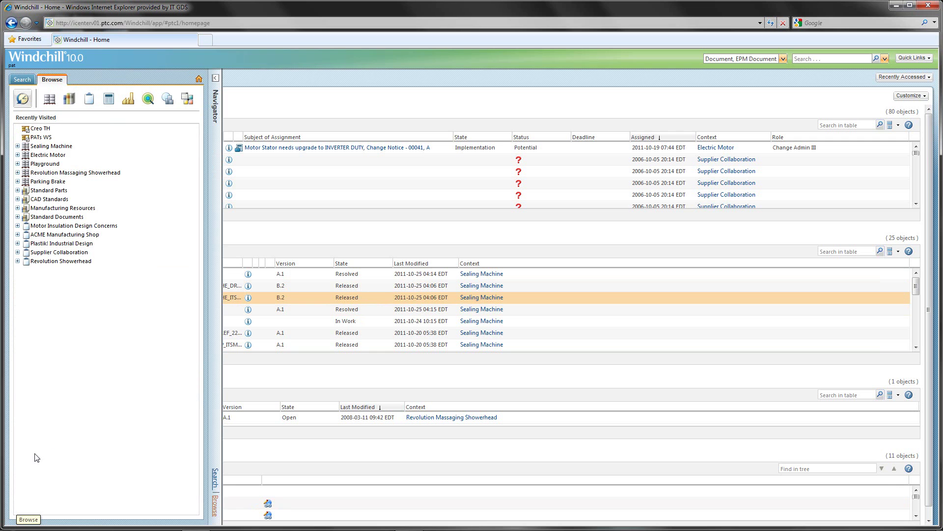
left_click(109, 100)
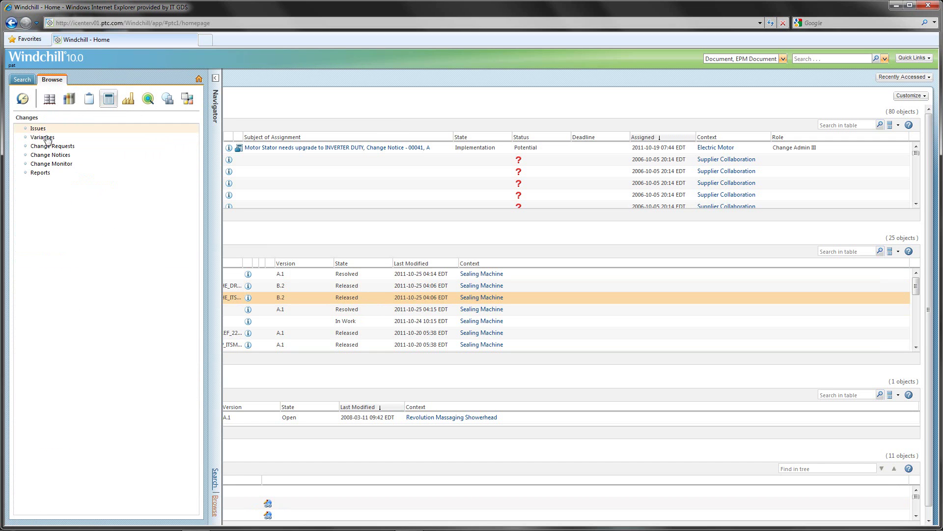